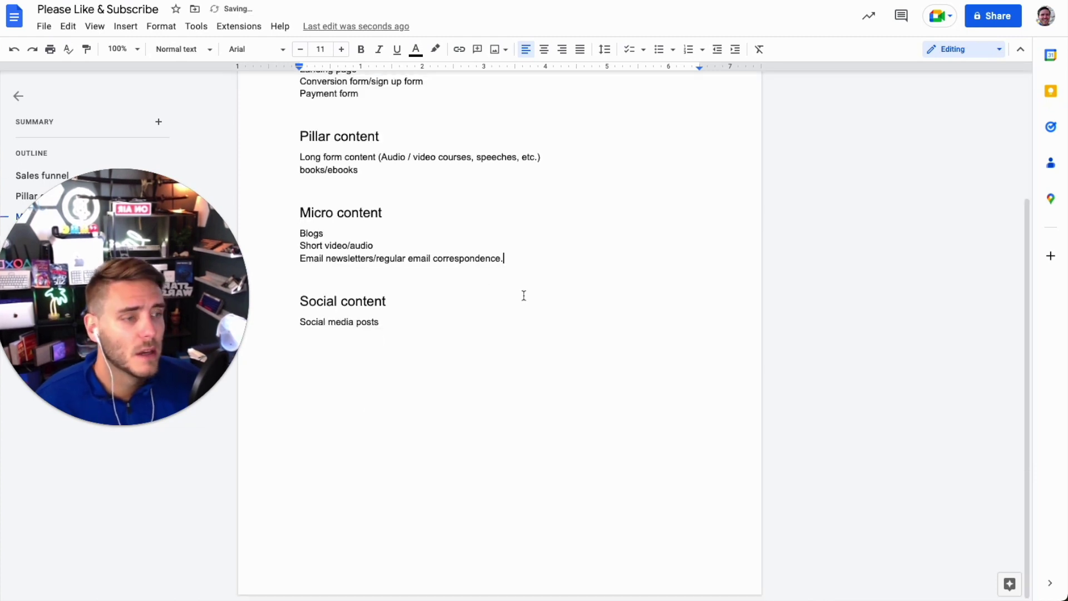
Step: Switch from the content outline to the Air Pro 4 earbuds product page and select all of its text
scroll(490, 280, up, 3)
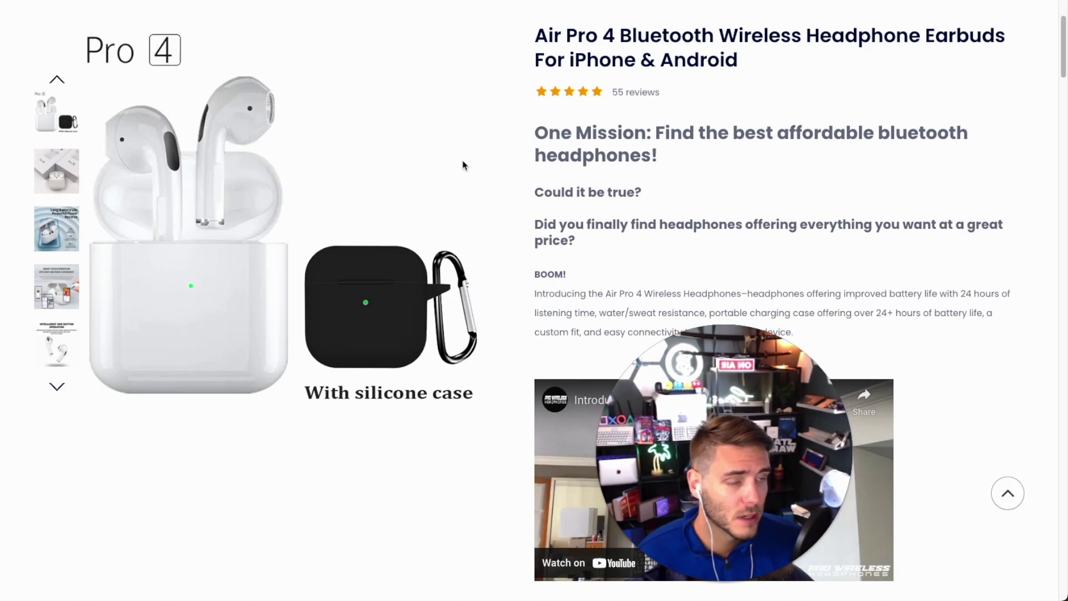
scroll(465, 162, up, 3)
drag(724, 407, 849, 371)
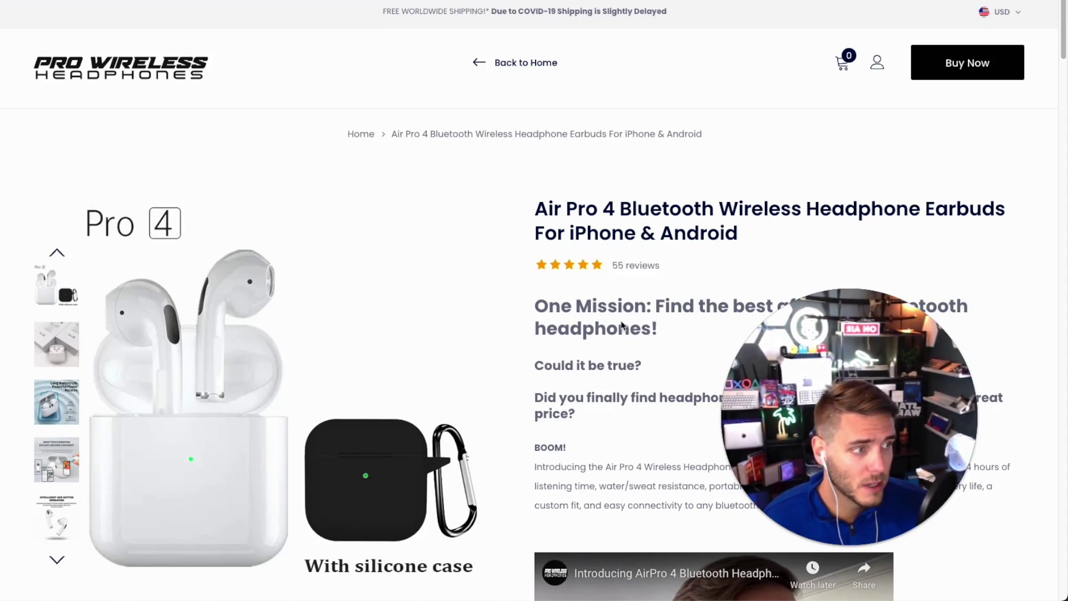
key(ctrl+a)
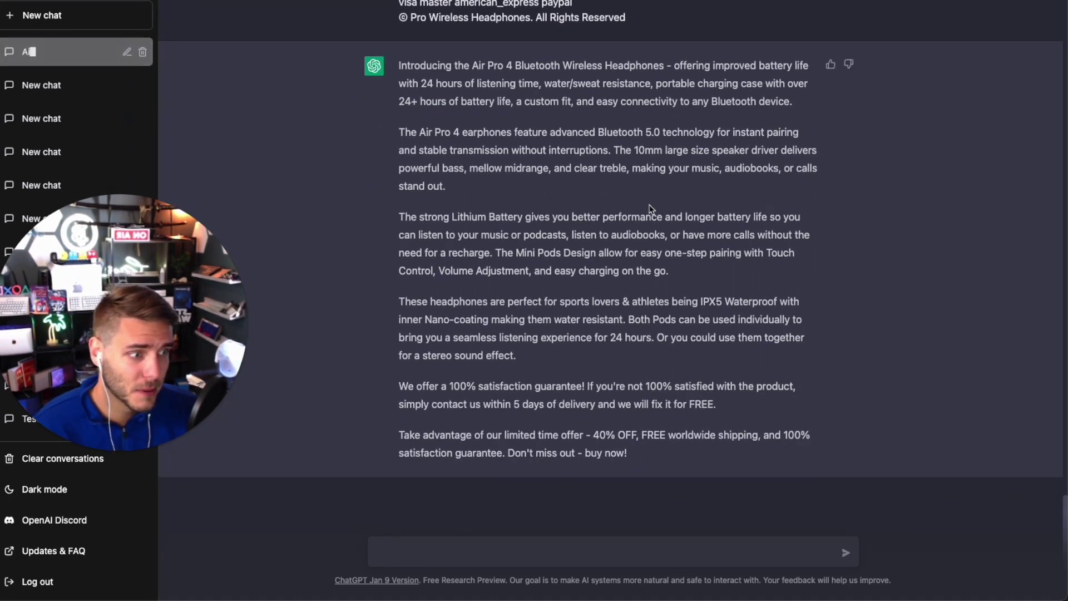
Step: Review ChatGPT's rewritten sales copy for the Air Pro 4 Bluetooth Wireless Headphones
scroll(557, 195, up, 3)
drag(425, 165, 642, 173)
click(538, 176)
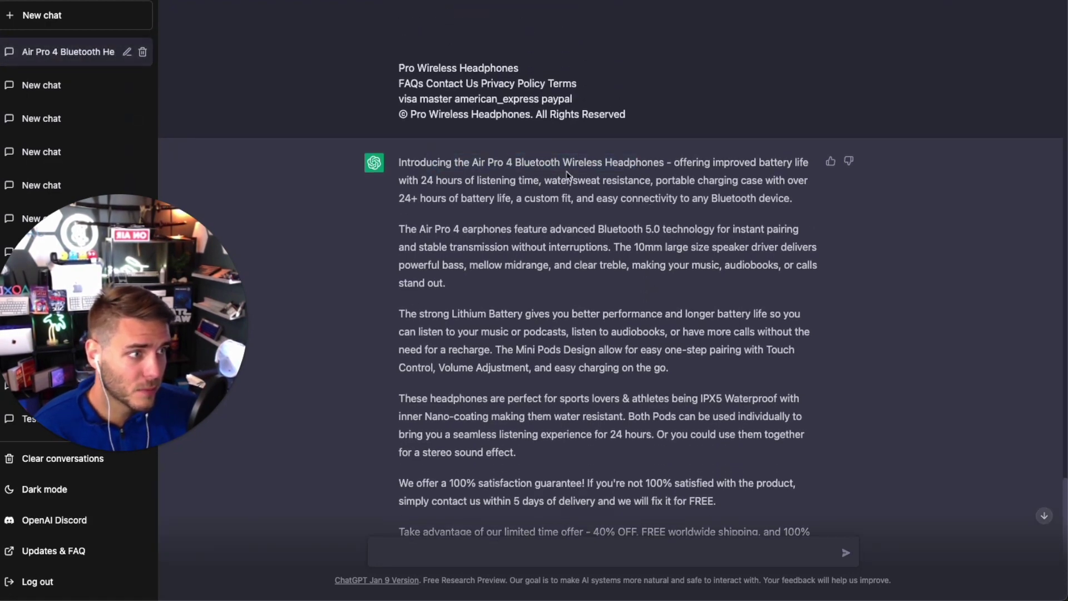
scroll(686, 173, down, 3)
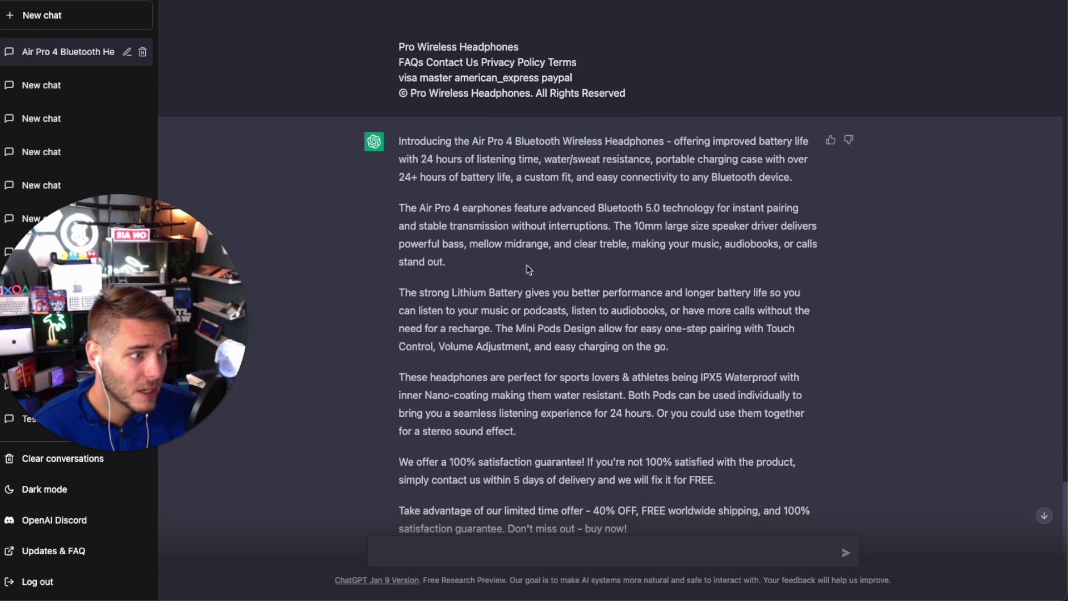
drag(580, 296, 402, 69)
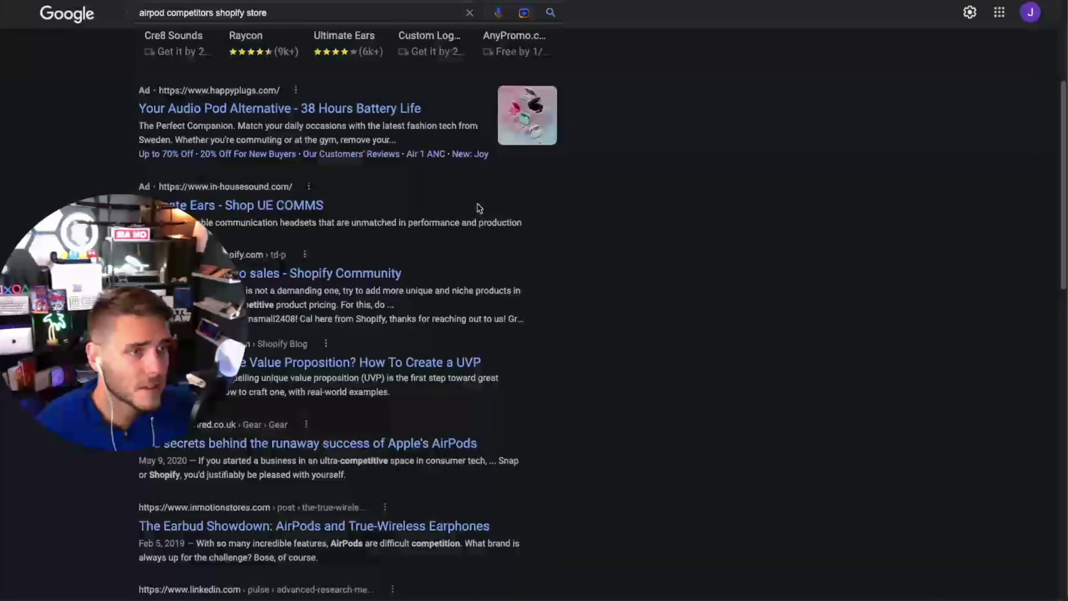
Step: From the Google results for airpod competitors, open the Happy Plugs store and its Air 1 Go headphones page
scroll(477, 208, up, 1)
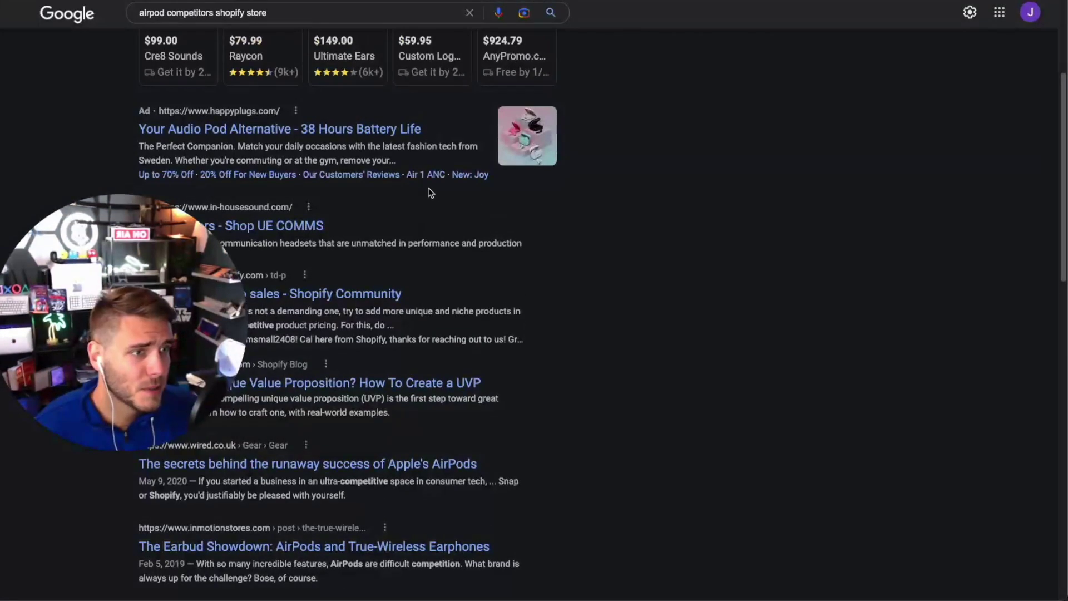
click(311, 138)
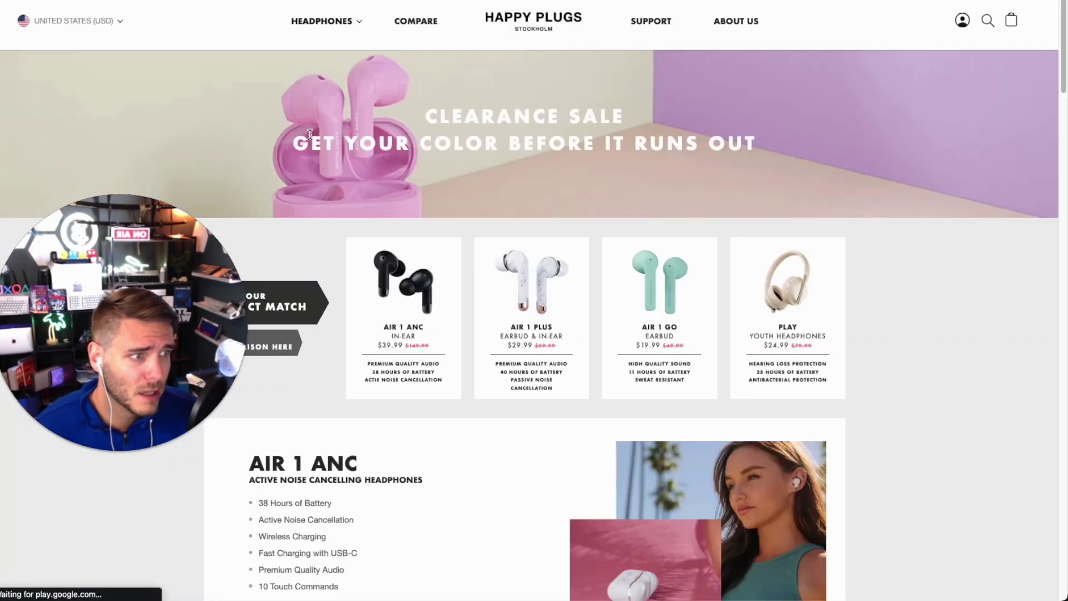
scroll(481, 320, down, 10)
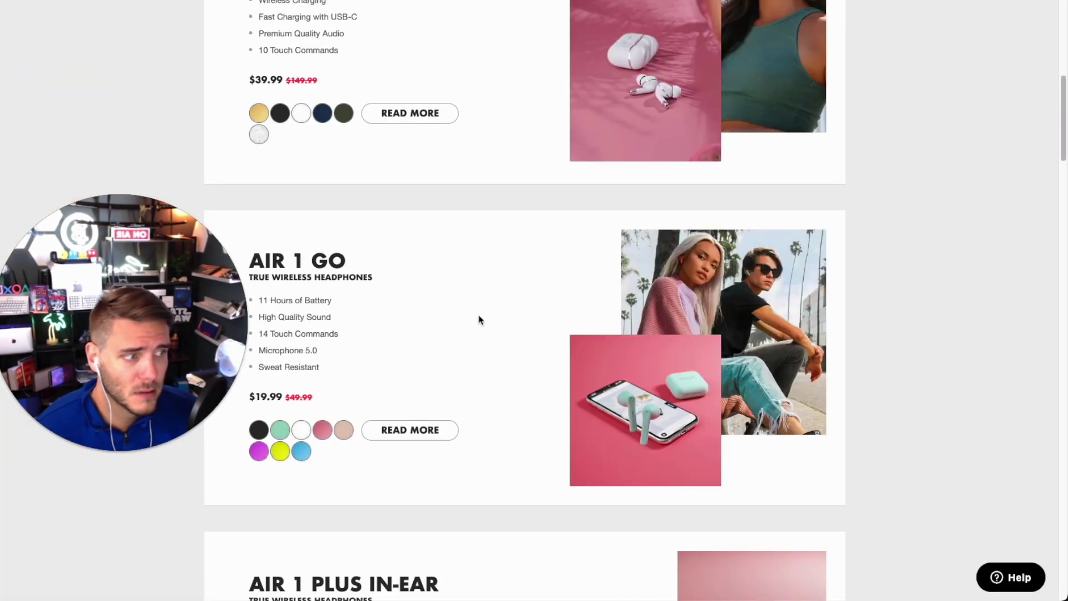
click(287, 262)
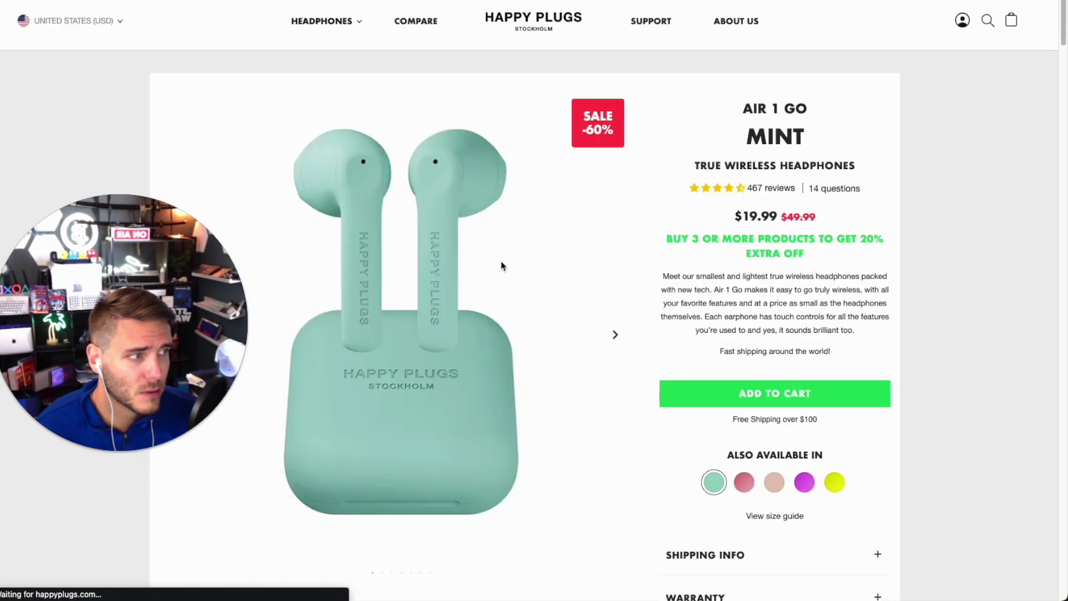
Step: Look through the Air 1 Go product page and copy all of its text
scroll(501, 266, down, 10)
scroll(501, 266, down, 15)
scroll(500, 266, up, 15)
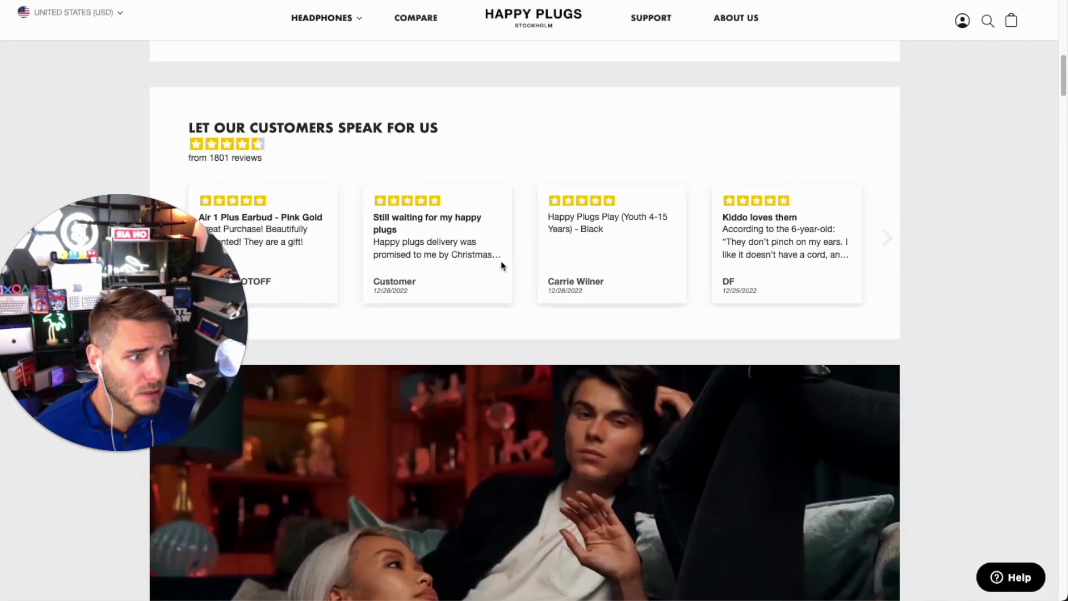
scroll(500, 266, down, 10)
scroll(501, 266, down, 5)
key(ctrl+a)
click(706, 262)
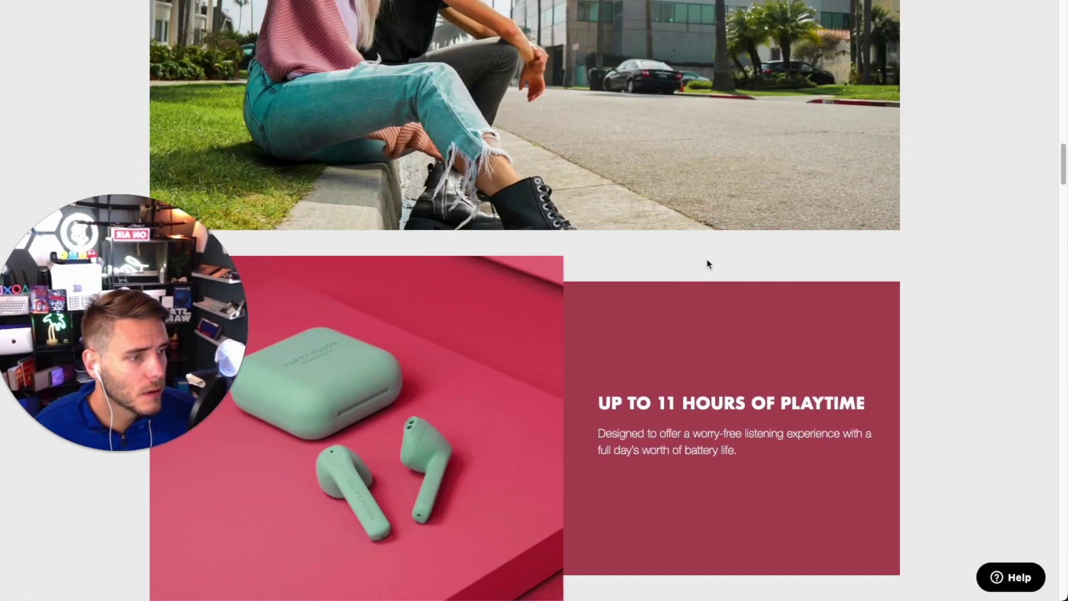
scroll(706, 262, up, 20)
scroll(684, 262, up, 4)
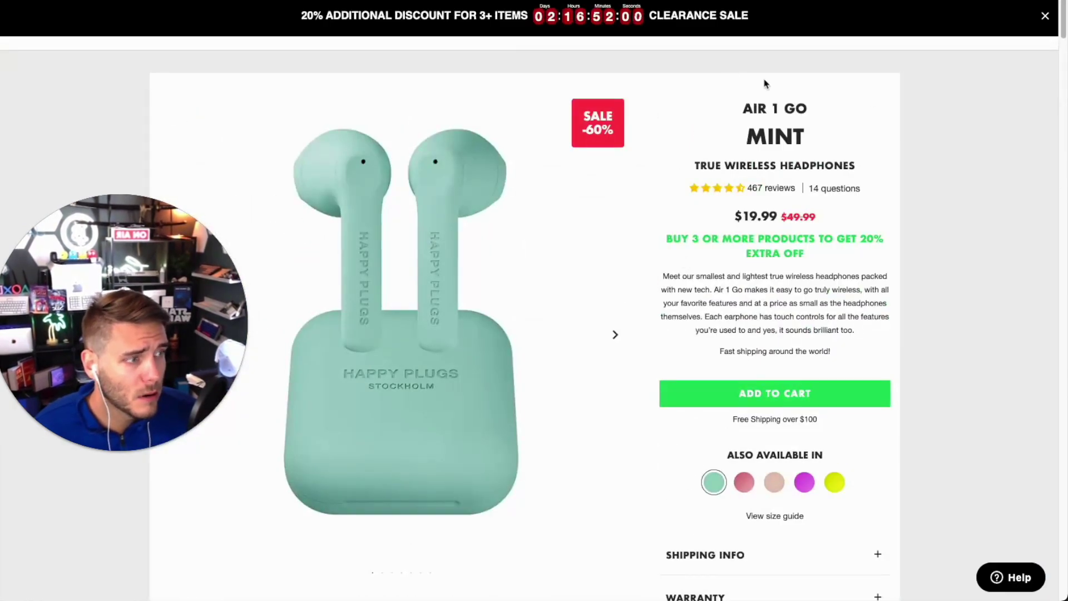
Step: Switch to ChatGPT and ask it to improve the copy above using the Air 1 Go page text as reference
key(ctrl+Tab)
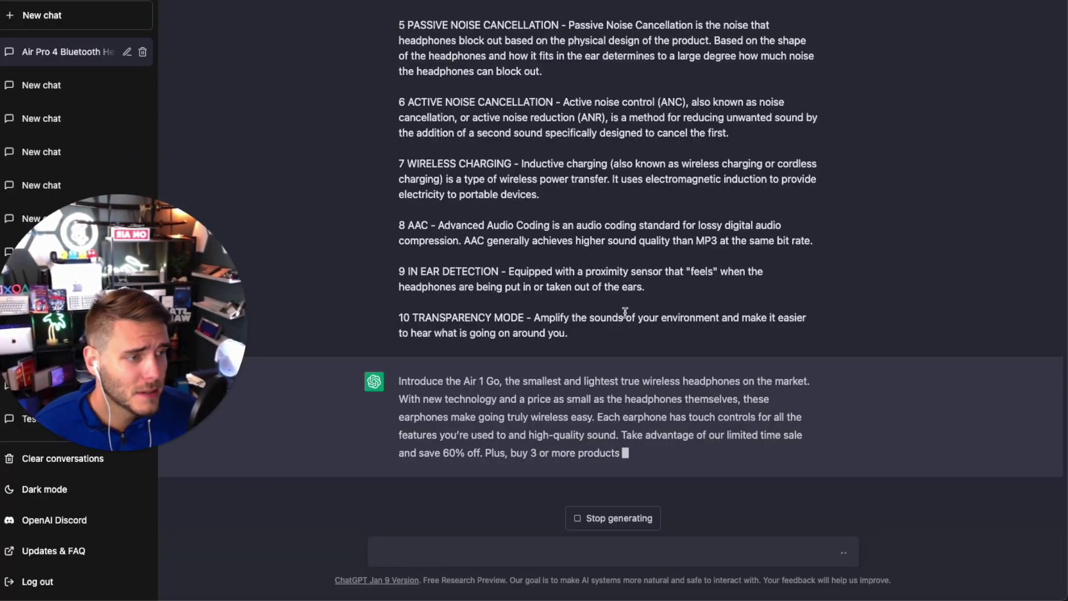
scroll(572, 394, up, 15)
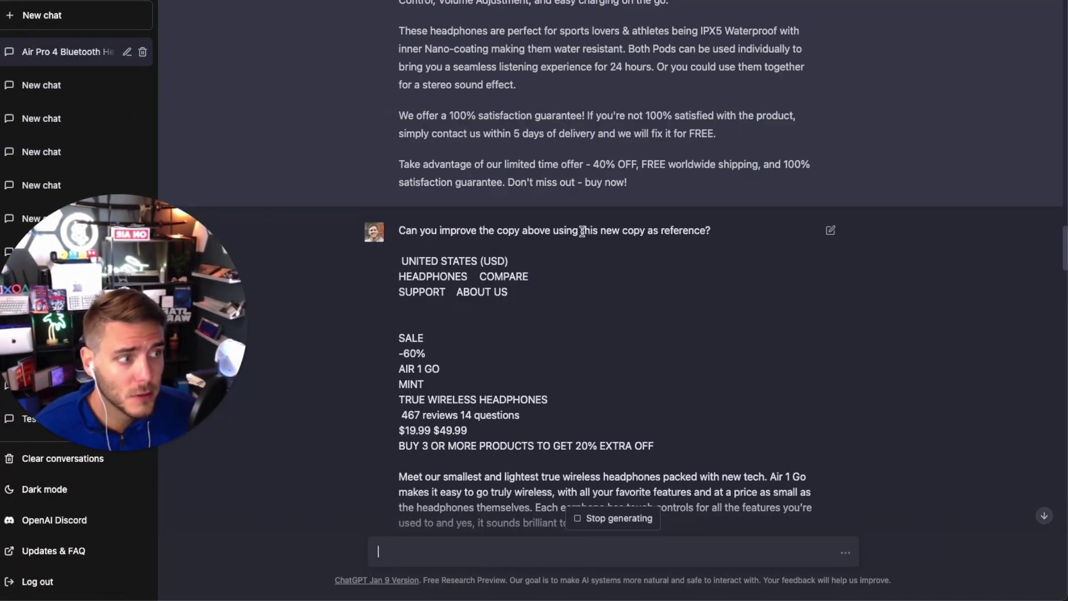
scroll(629, 232, down, 20)
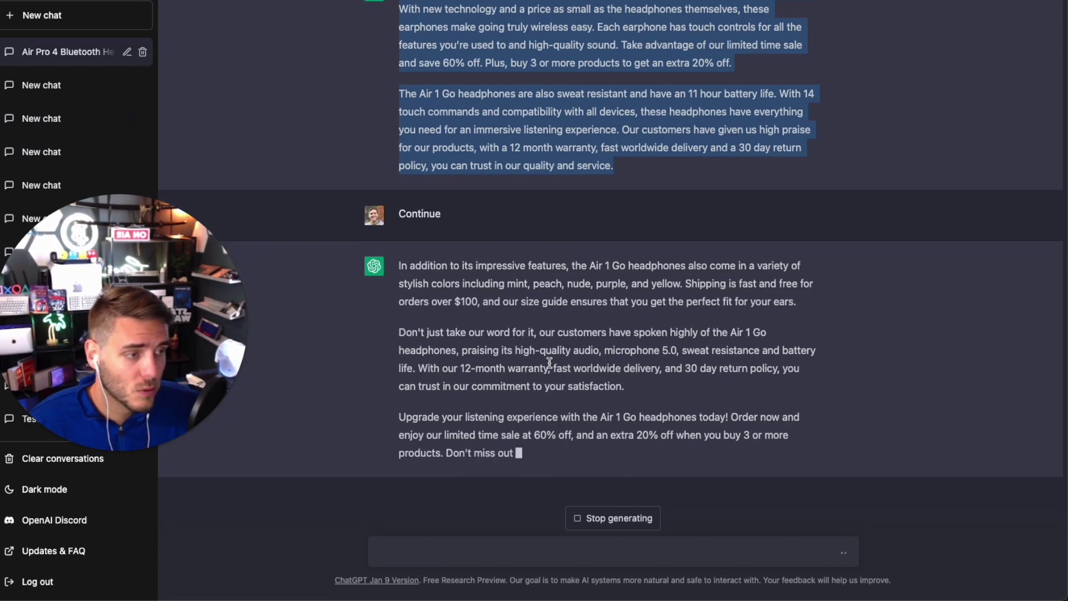
Step: Copy ChatGPT's continued Air 1 Go text into the Google Doc's landing page copy and add space below the conversion form line
drag(740, 453, 397, 269)
key(ctrl+c)
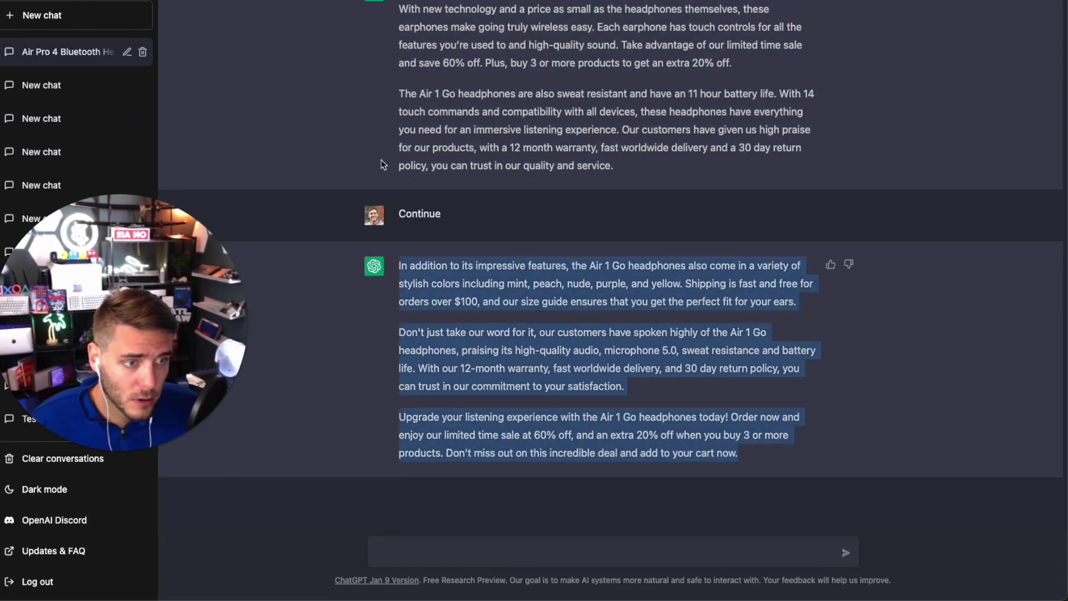
key(alt+Tab)
key(ctrl+v)
scroll(500, 384, down, 5)
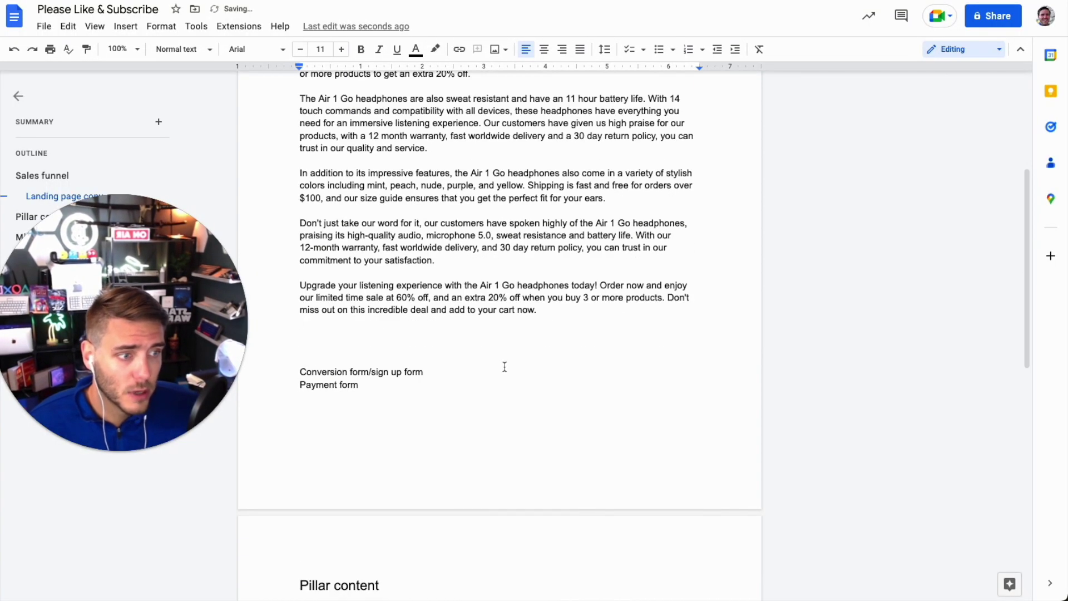
key(Return)
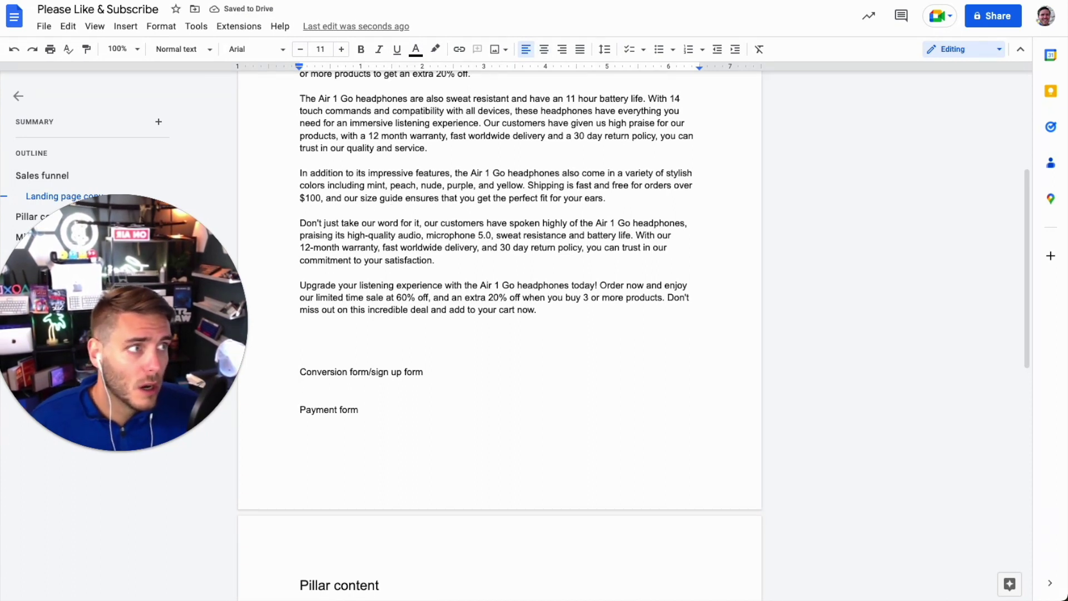
Step: Examine the Ubersuggest keyword overview for "airpod headphones", including search volume, SEO difficulty, paid difficulty and keyword ideas
key(ctrl+t)
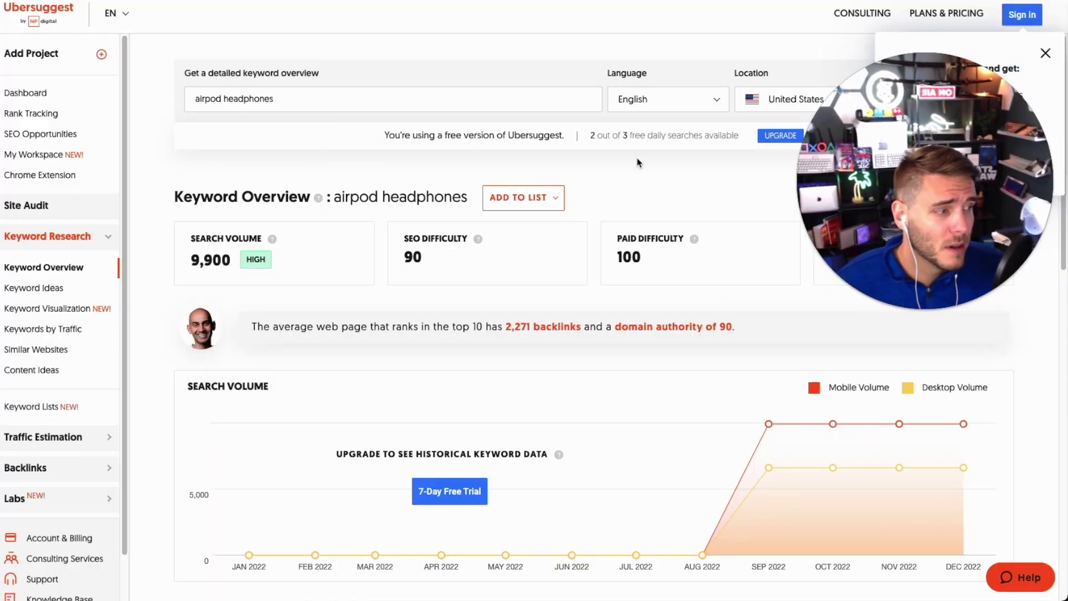
scroll(638, 162, down, 2)
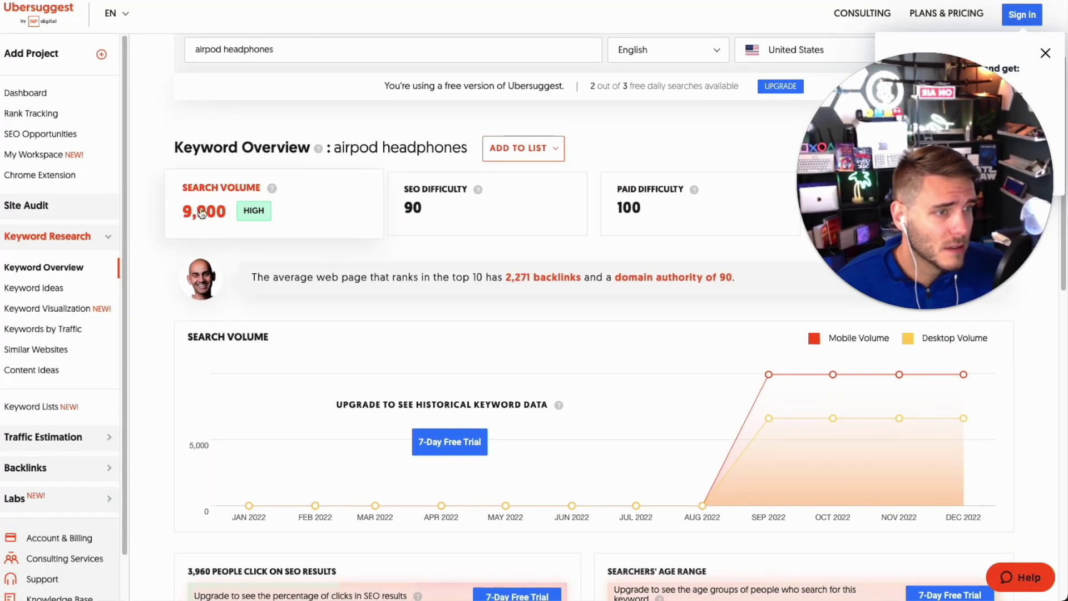
mouse_move(479, 191)
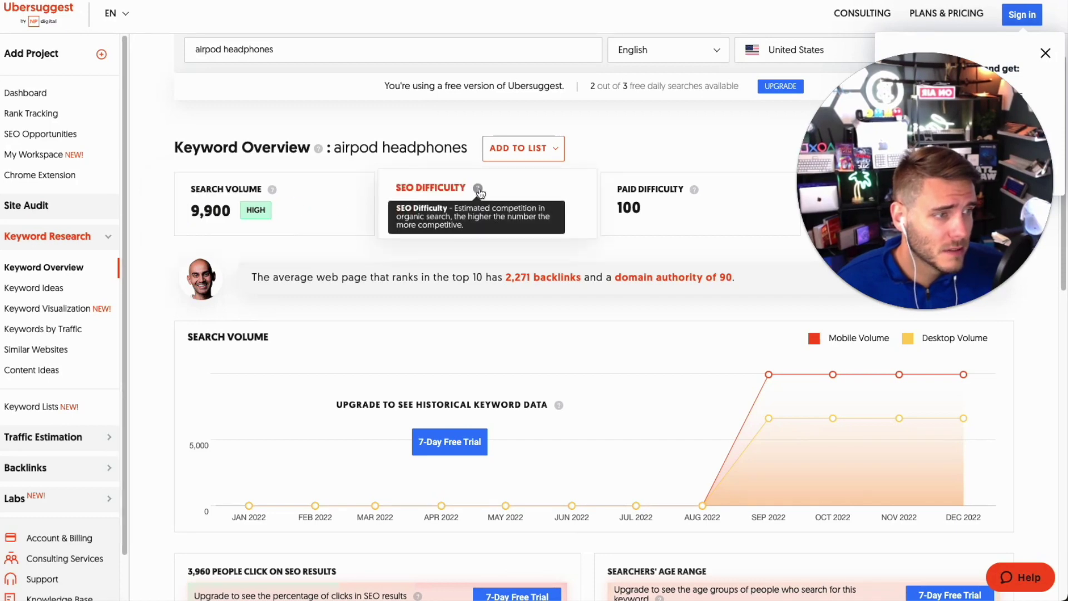
scroll(669, 122, down, 2)
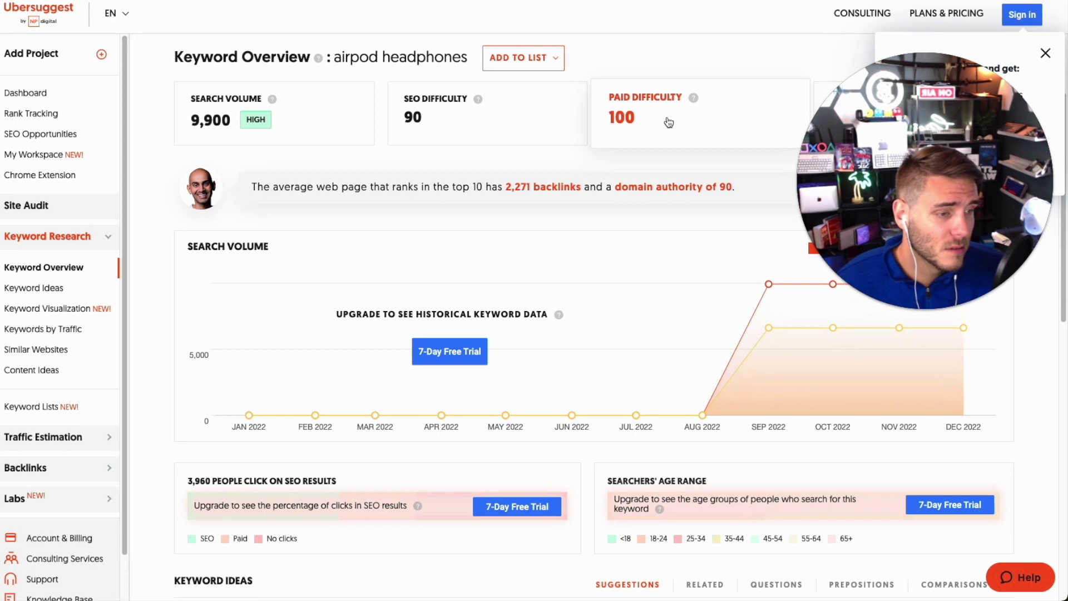
scroll(669, 123, down, 6)
scroll(556, 167, down, 3)
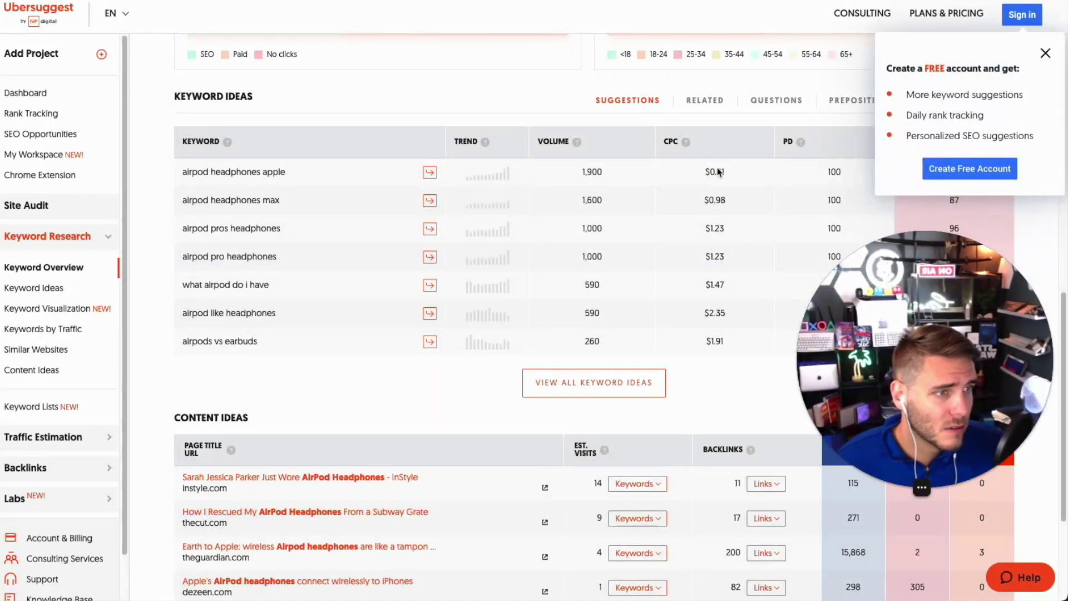
scroll(561, 166, up, 10)
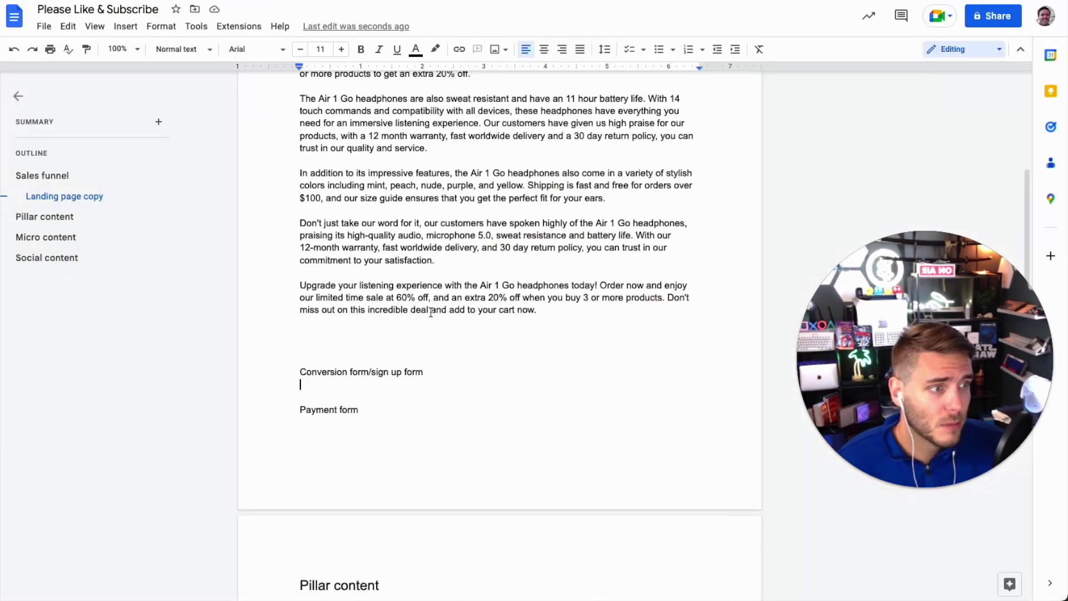
Step: Review the landing page copy and the conversion and payment form entries in the Google Doc's sales funnel section
scroll(570, 433, up, 5)
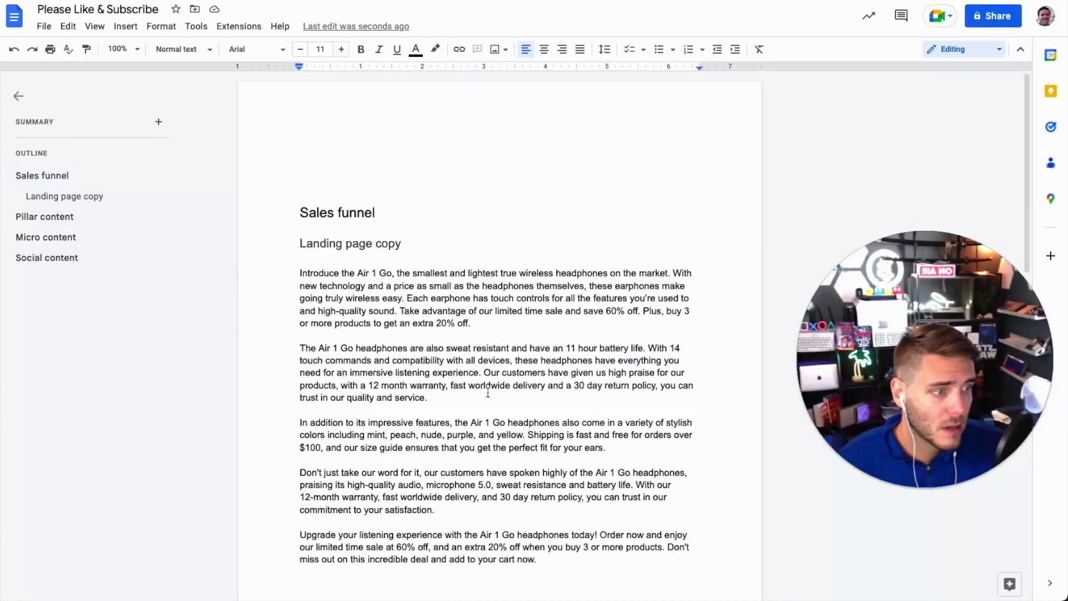
scroll(569, 434, down, 2)
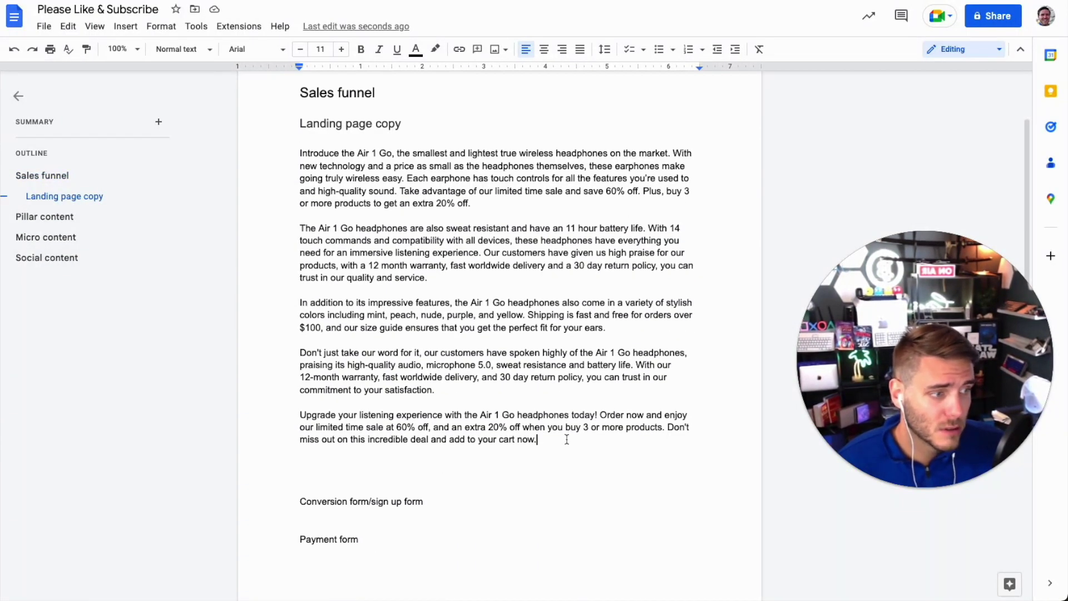
scroll(565, 436, down, 15)
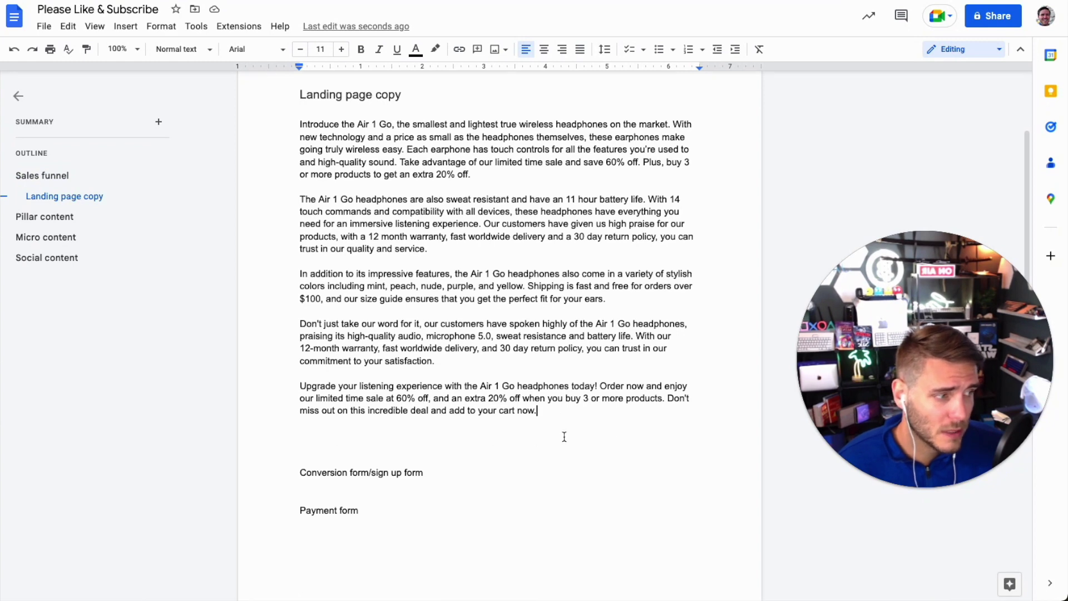
scroll(372, 266, up, 10)
scroll(369, 448, down, 5)
scroll(379, 446, up, 12)
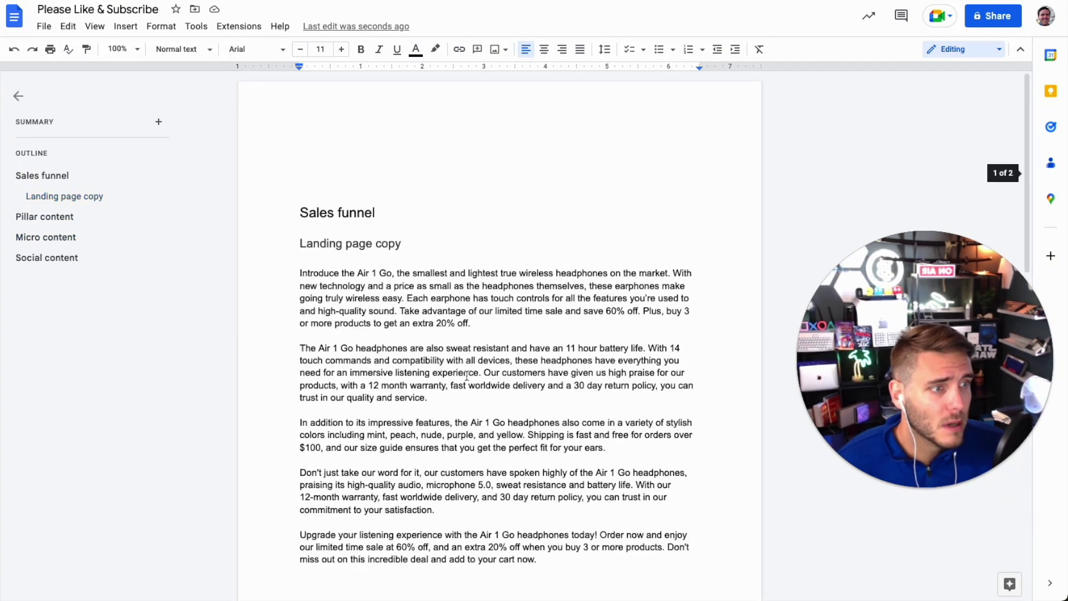
scroll(504, 348, down, 1)
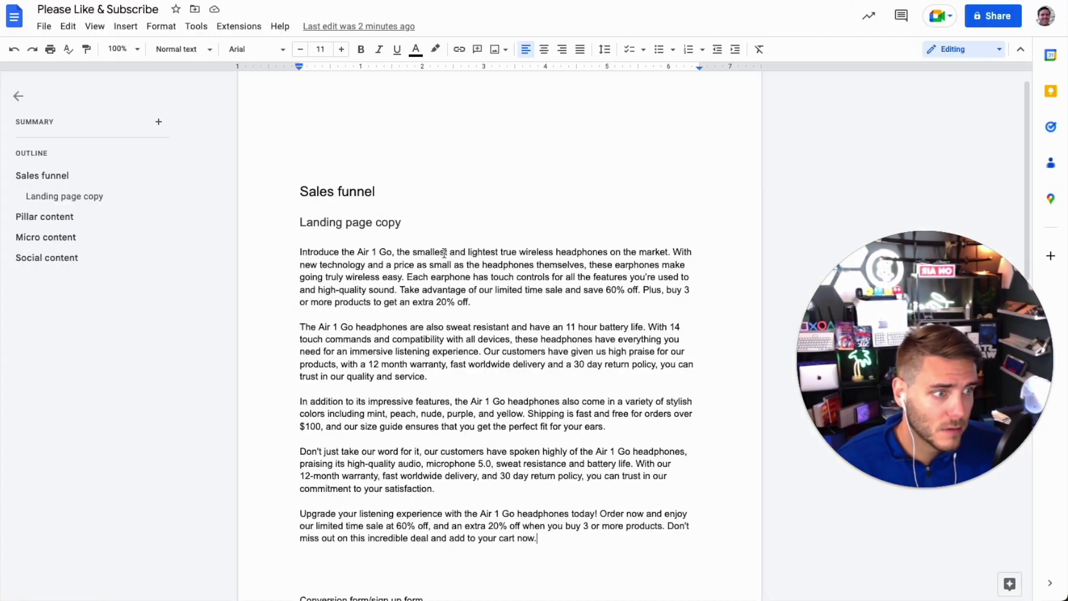
scroll(564, 263, down, 4)
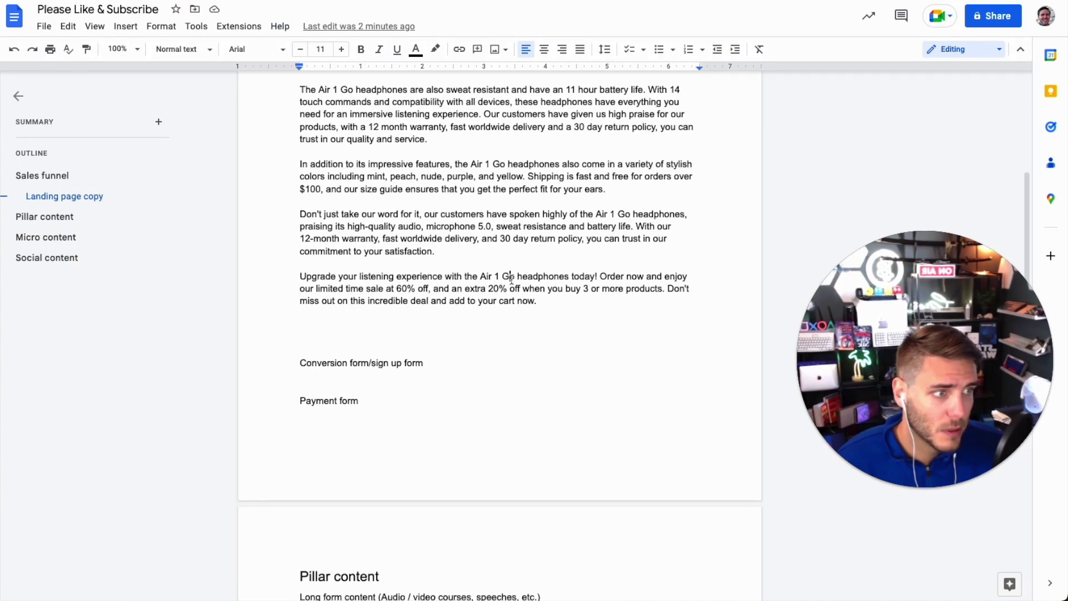
scroll(576, 270, up, 4)
scroll(576, 270, down, 5)
scroll(488, 303, down, 2)
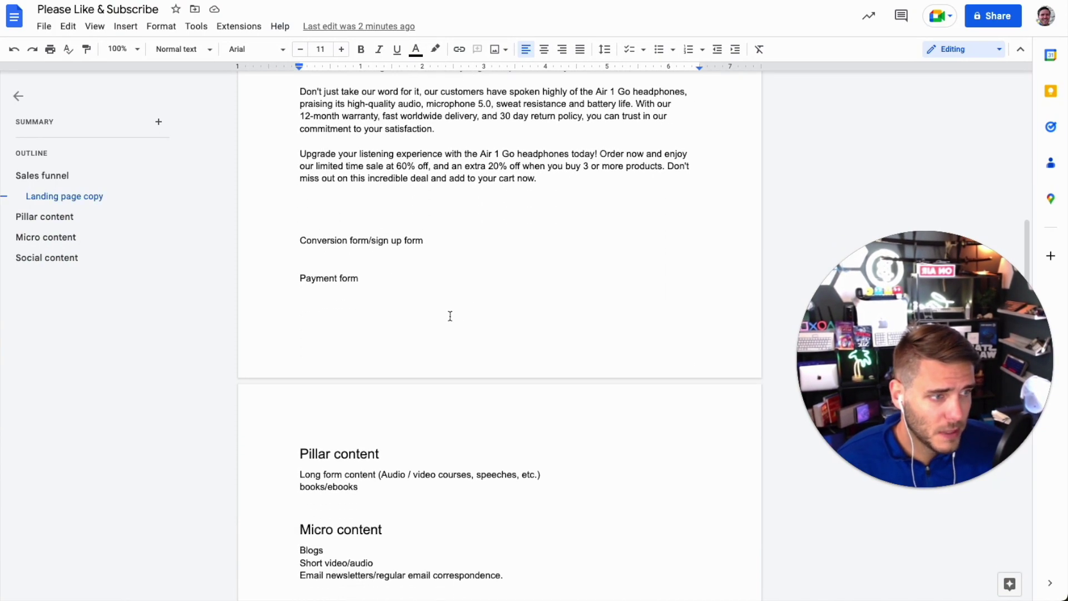
shift+click(269, 241)
click(341, 267)
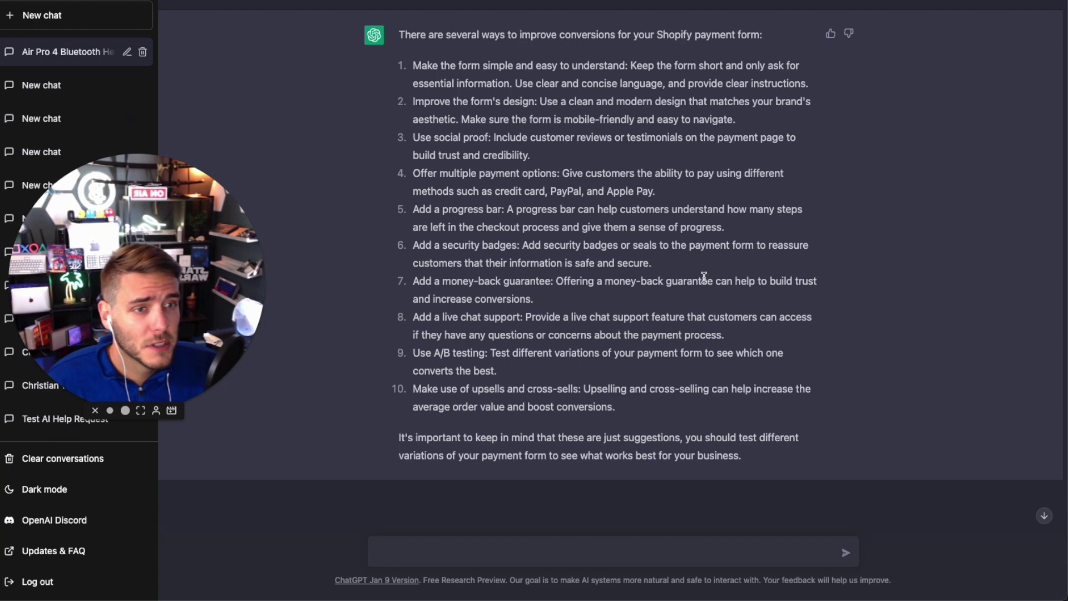
Step: Read ChatGPT's suggestions for improving conversions on the Shopify payment form
scroll(589, 209, up, 6)
scroll(589, 209, down, 4)
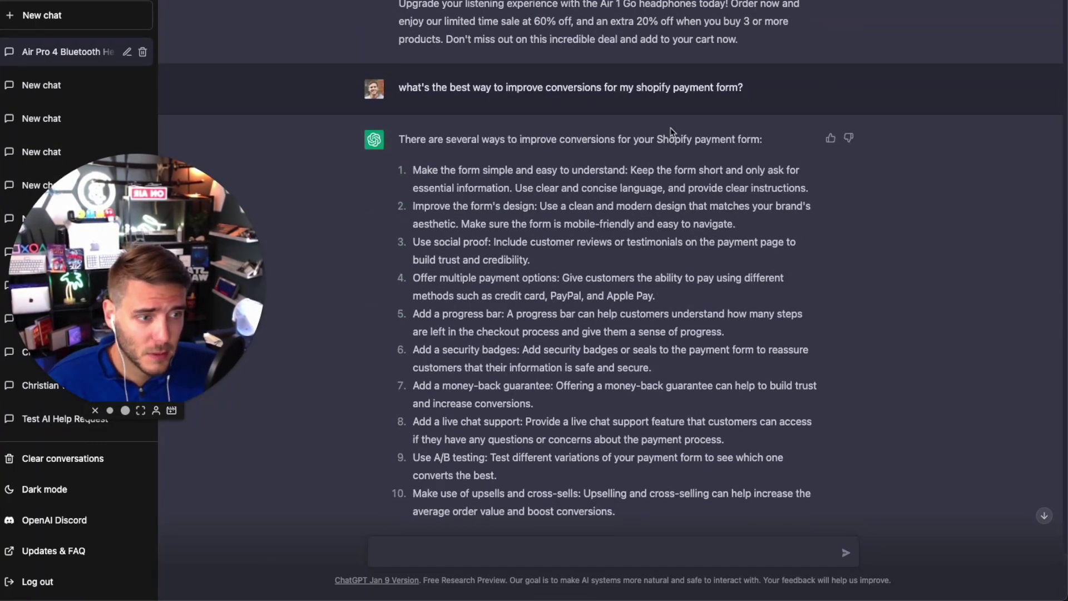
scroll(454, 103, down, 1)
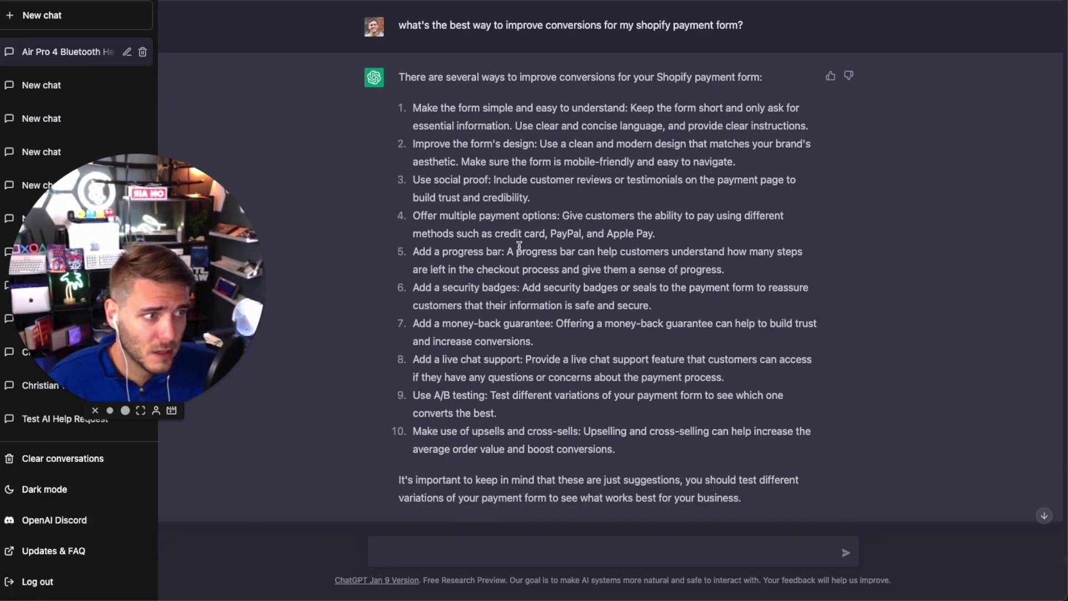
Step: Copy ChatGPT's ten Shopify payment form conversion suggestions into the Google Doc beneath the Payment form line
scroll(518, 219, down, 2)
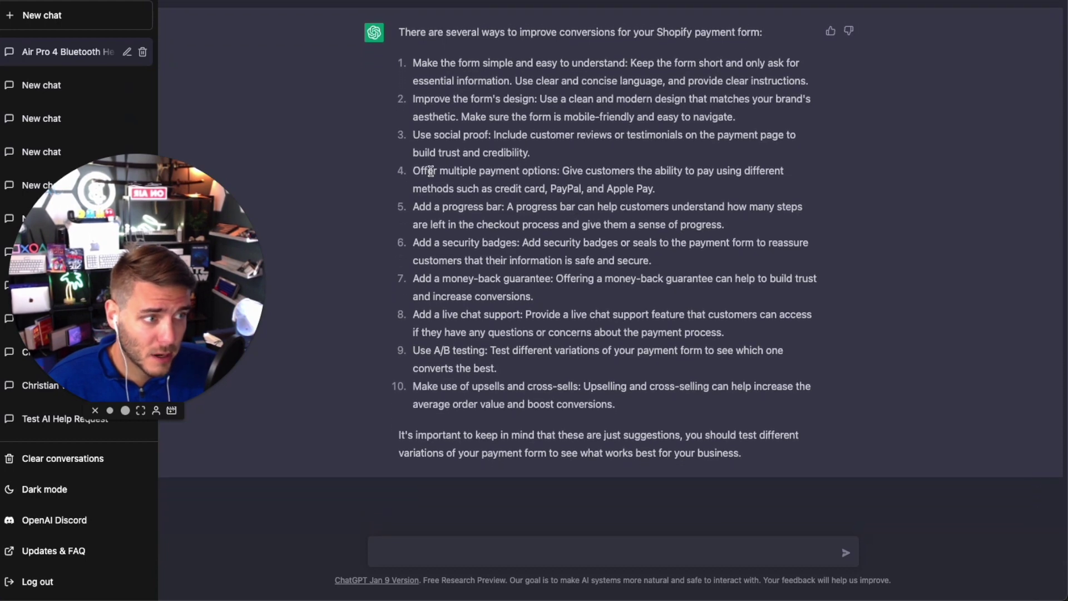
drag(617, 405, 416, 57)
key(ctrl+c)
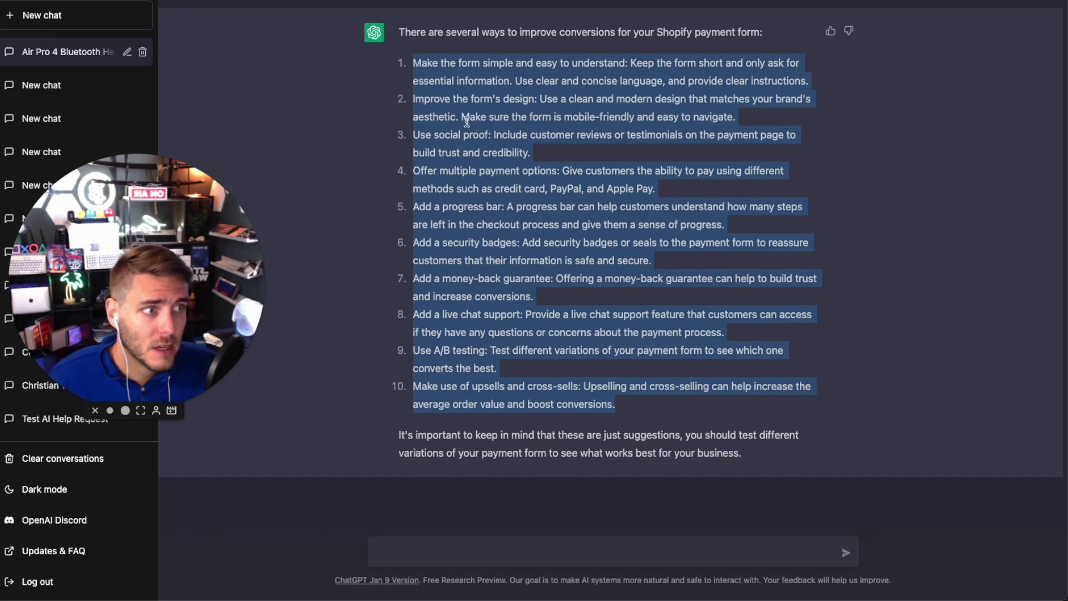
key(ctrl+Tab)
click(437, 287)
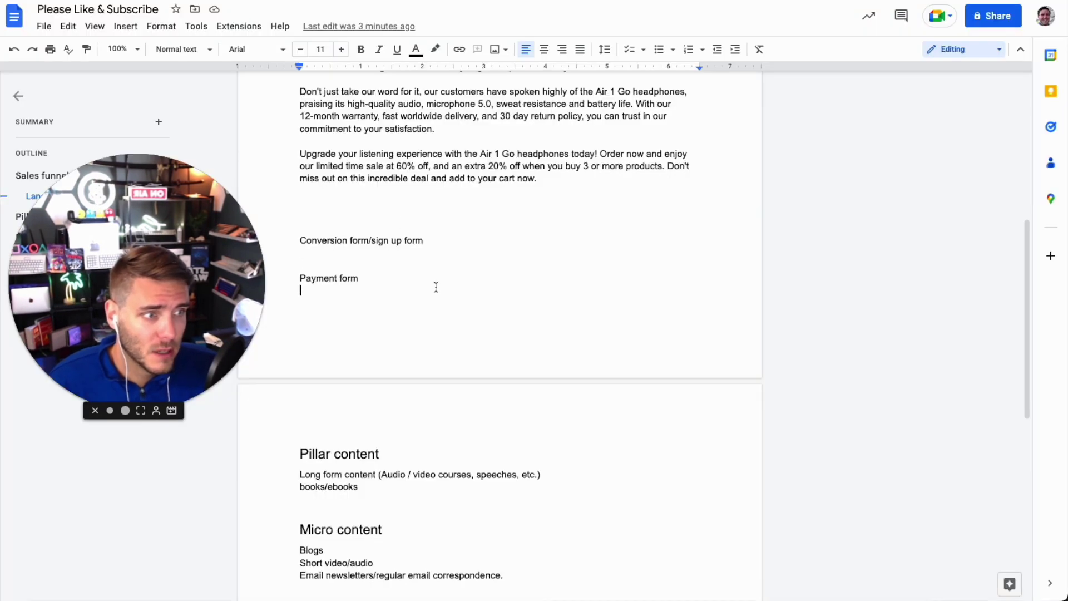
key(ctrl+v)
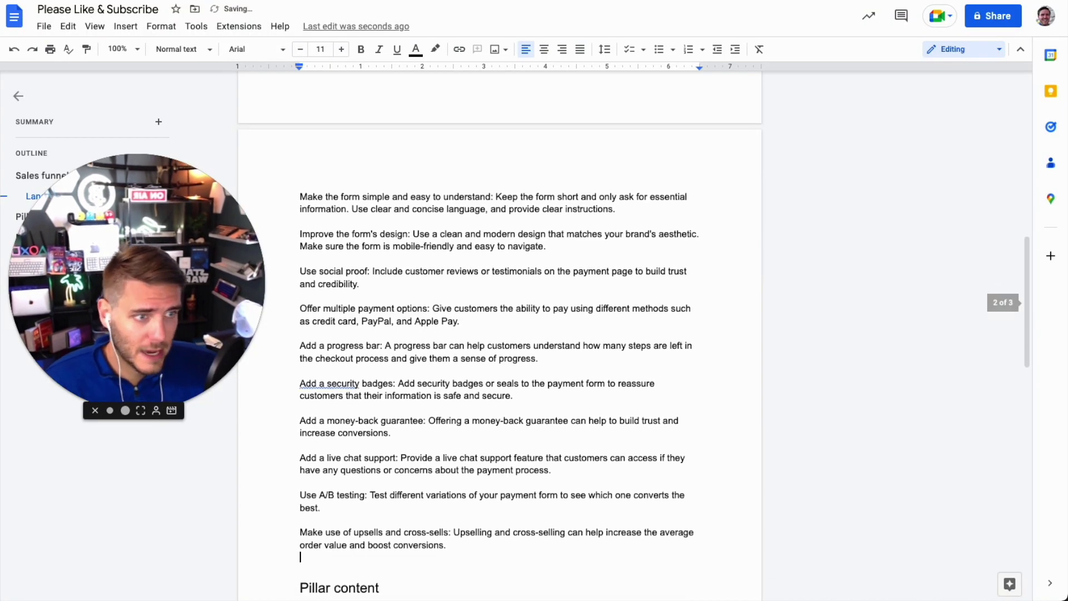
click(443, 282)
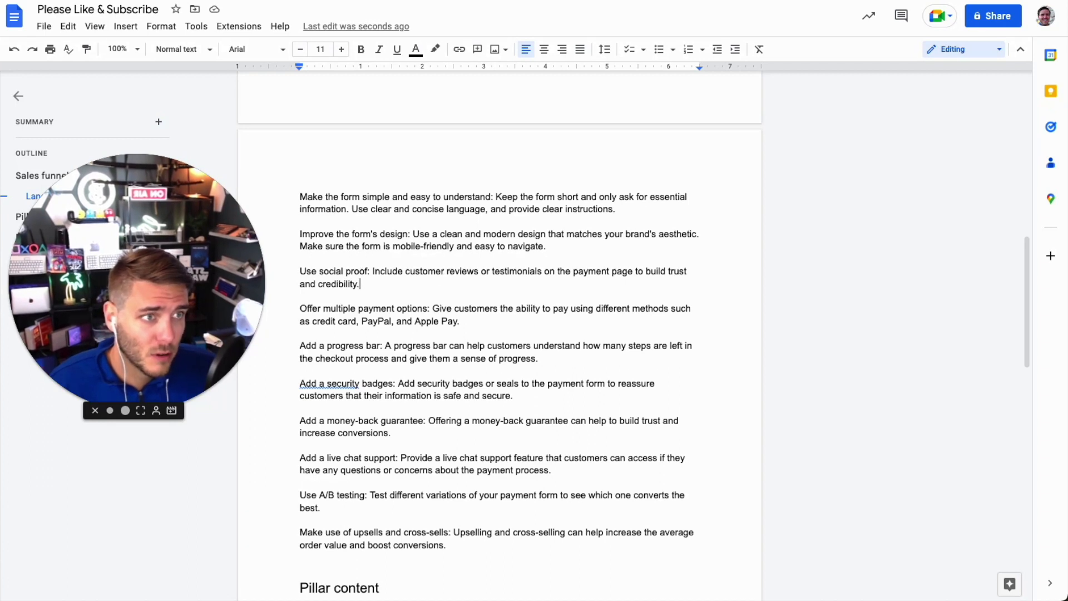
Step: Examine the headphones product page's customer reviews, money-back guarantee, sale timer and secure checkout options against ChatGPT's suggestions
key(ctrl+Tab)
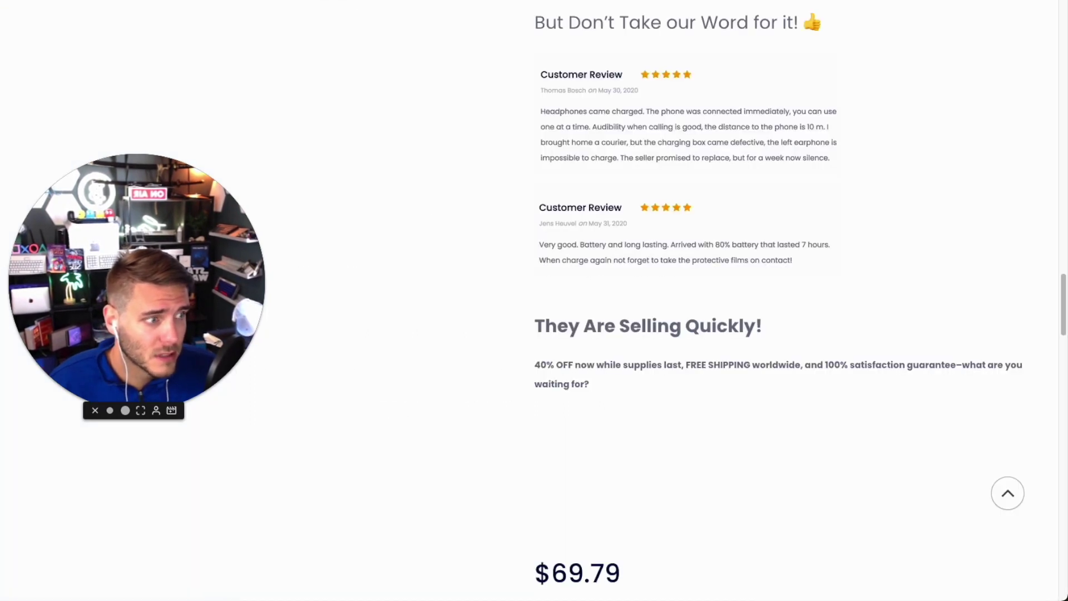
scroll(761, 292, up, 4)
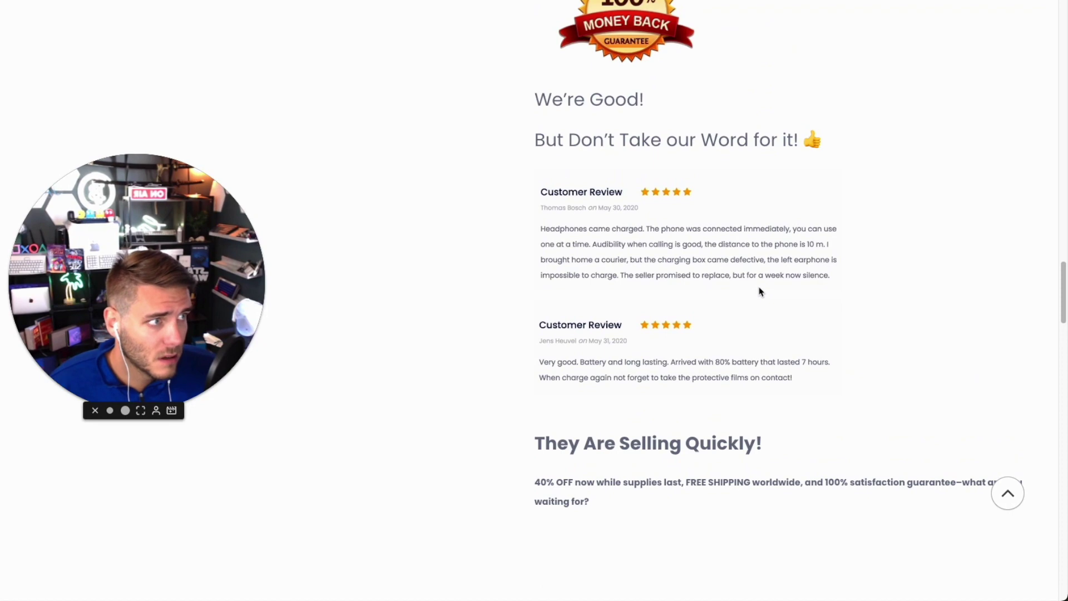
scroll(755, 228, down, 5)
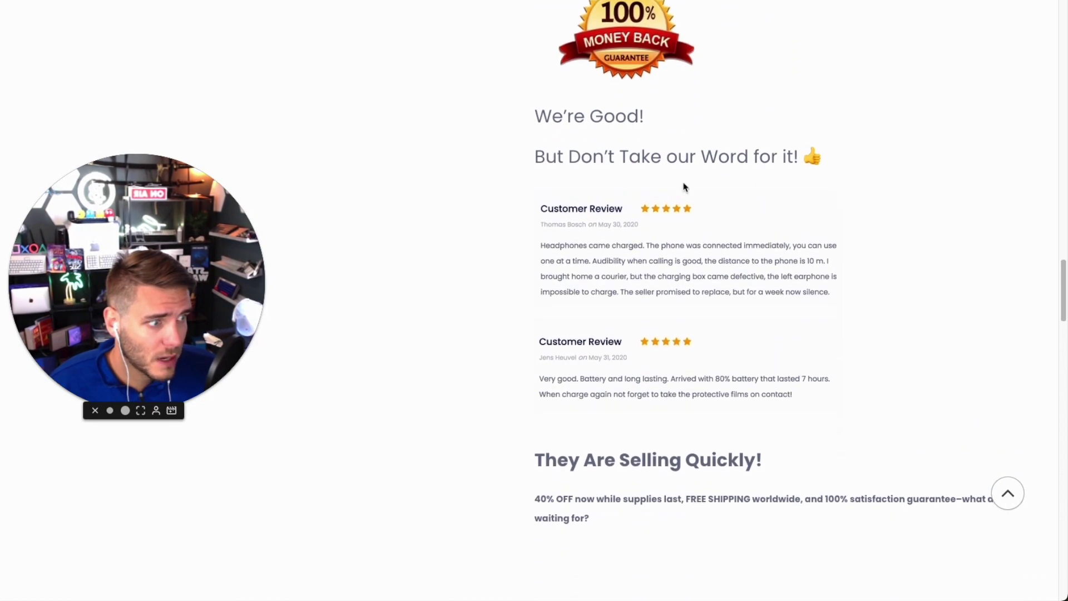
scroll(567, 281, down, 8)
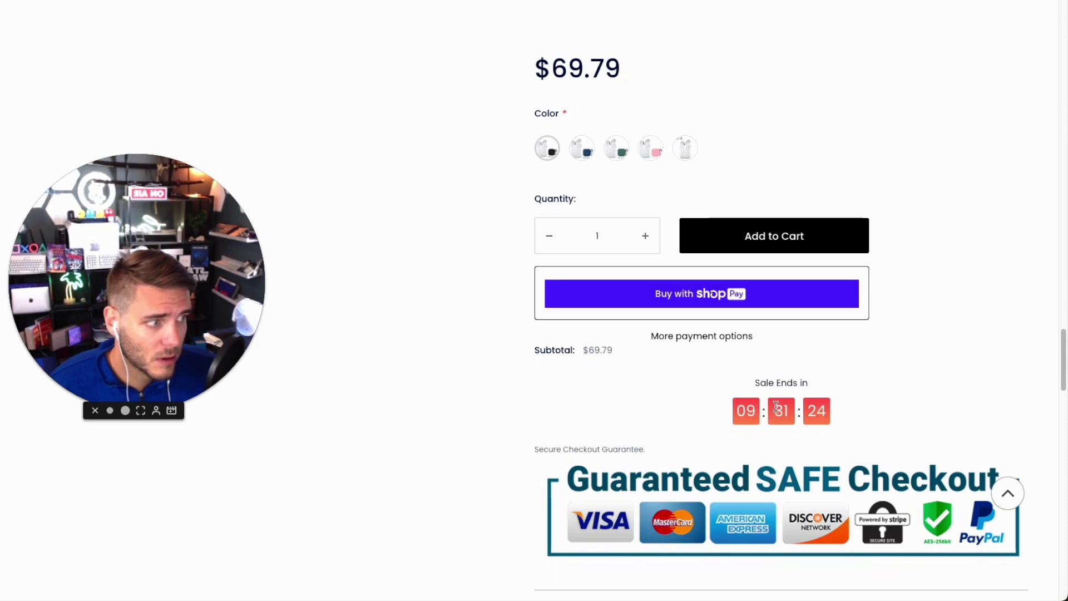
scroll(779, 384, down, 1)
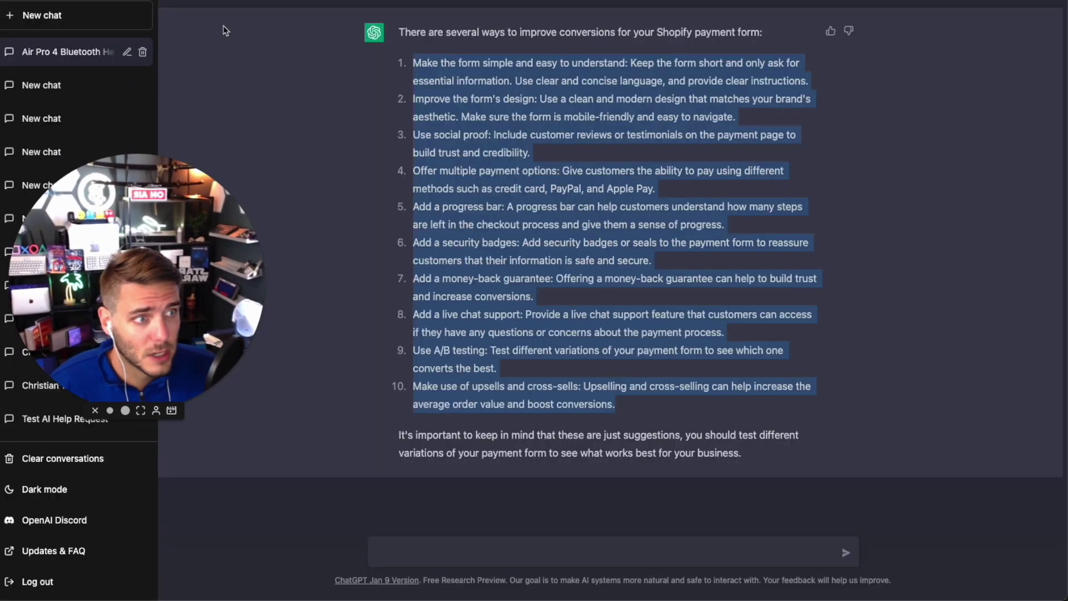
click(599, 367)
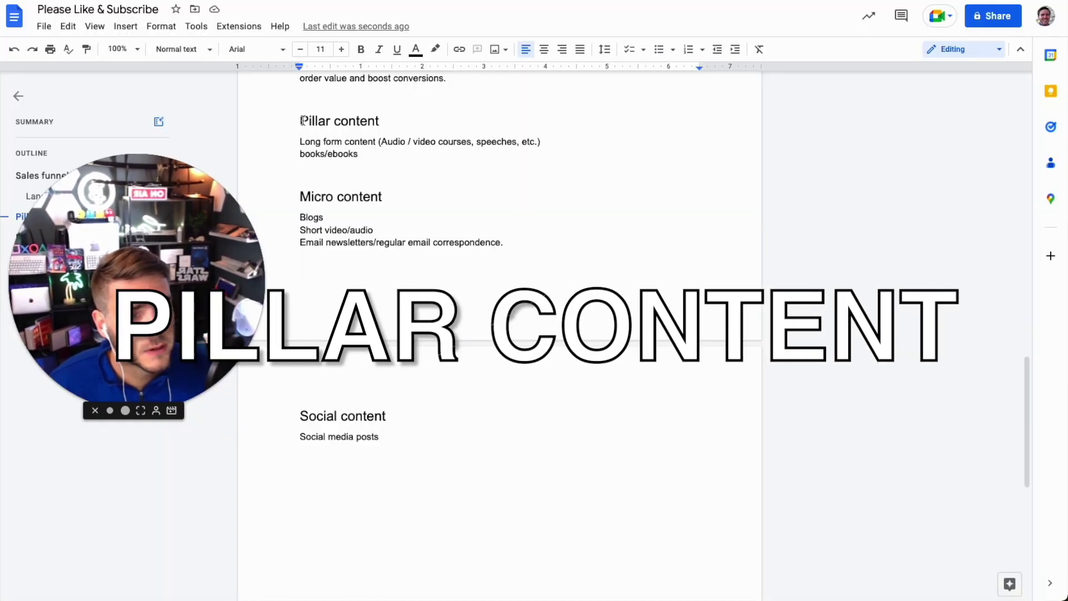
Step: Review the Pillar content section's long form content and books/ebooks entries in the Google Doc
drag(300, 121, 412, 148)
click(402, 154)
drag(541, 143, 438, 144)
click(377, 163)
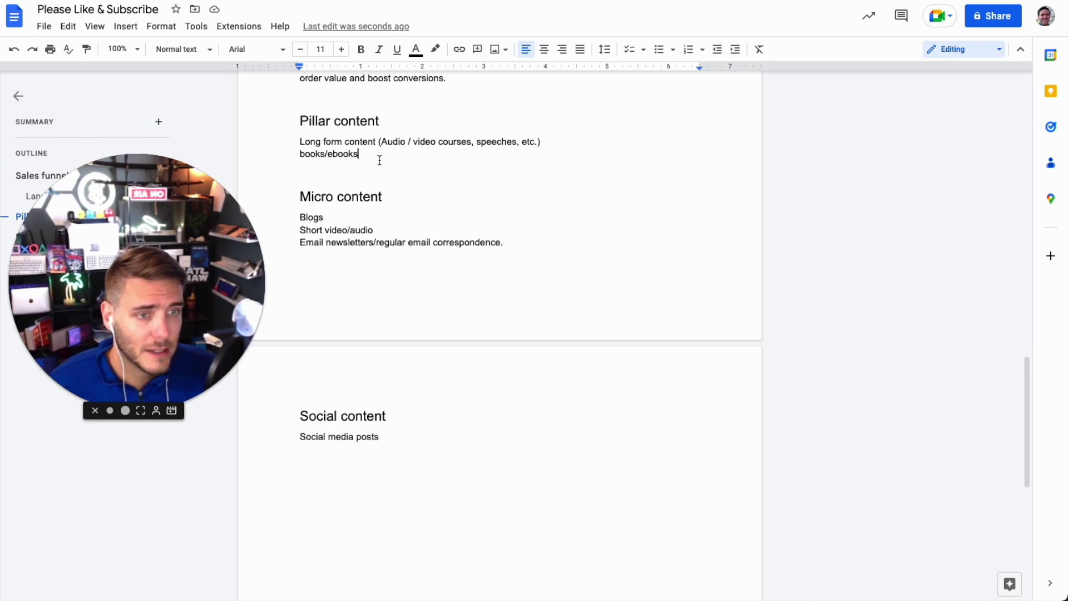
drag(361, 154, 300, 141)
click(425, 155)
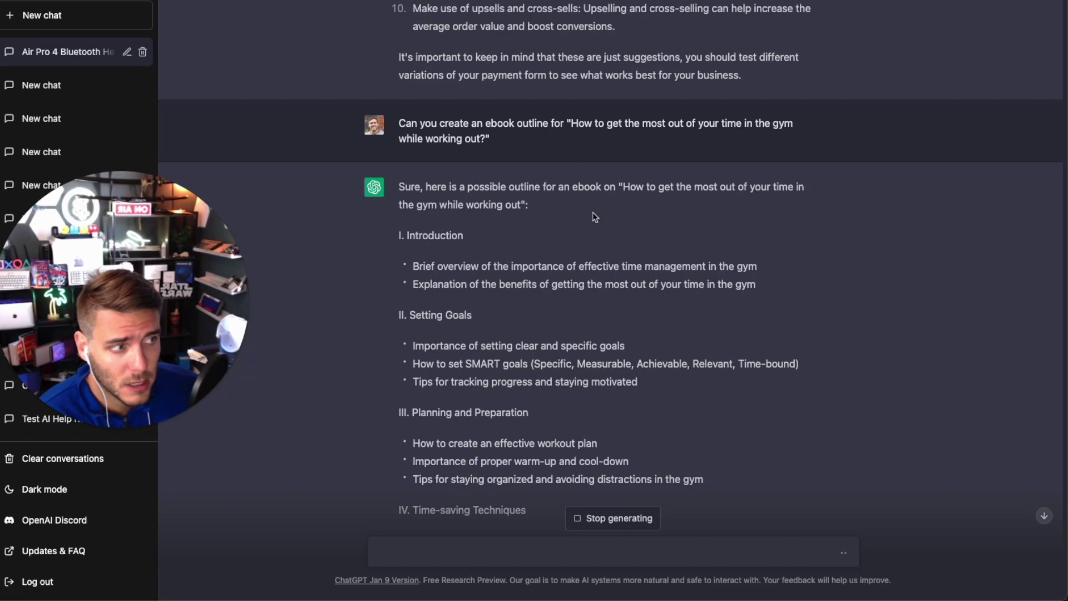
Step: Read ChatGPT's ebook outline for "How to get the most out of your time in the gym while working out"
drag(622, 187, 752, 210)
click(643, 220)
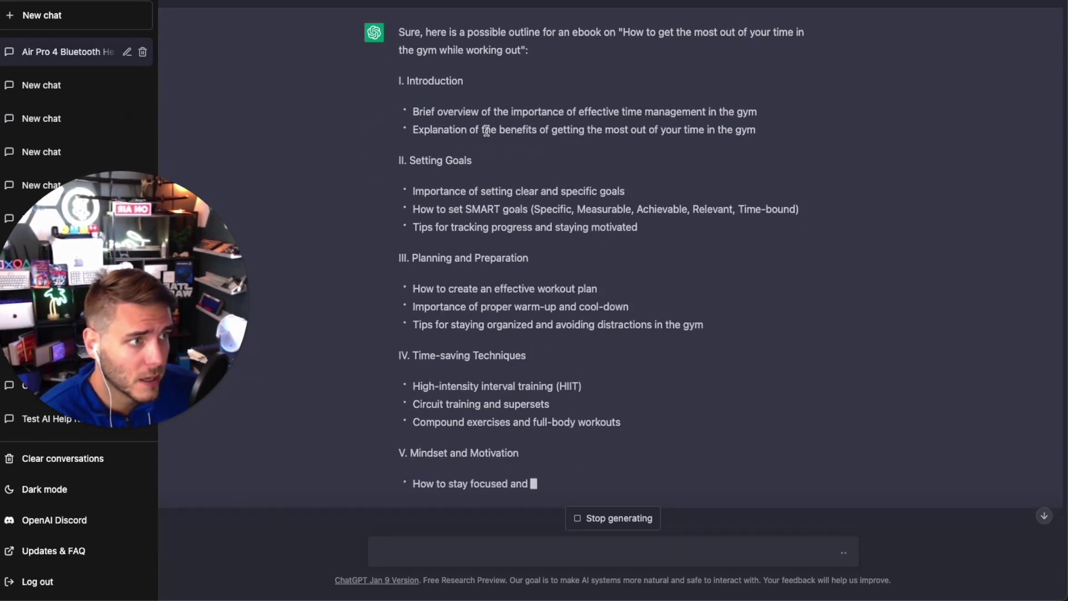
drag(410, 80, 522, 111)
click(477, 148)
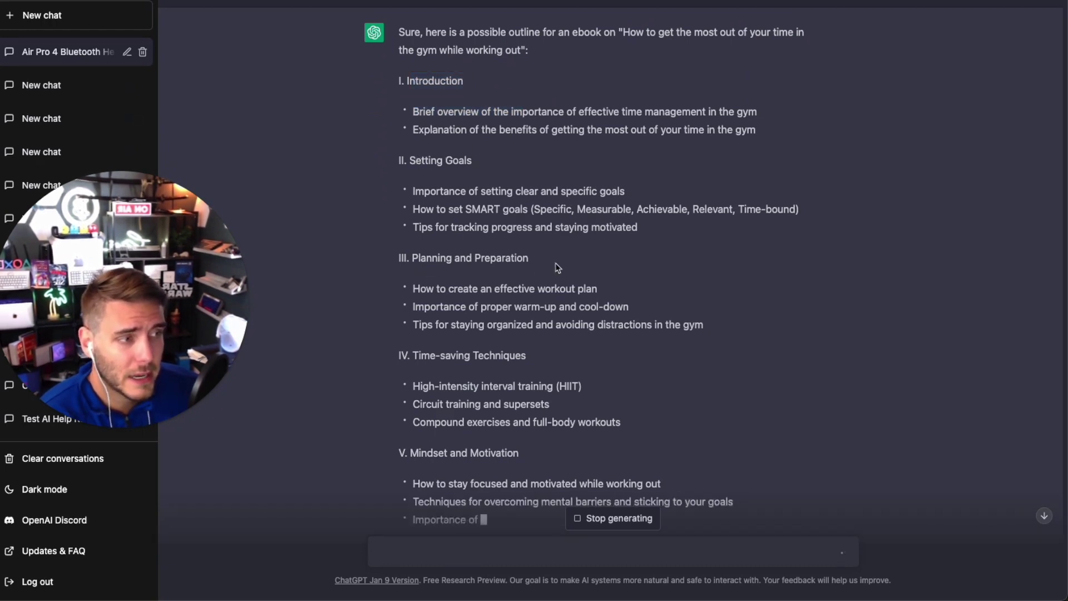
scroll(473, 278, down, 3)
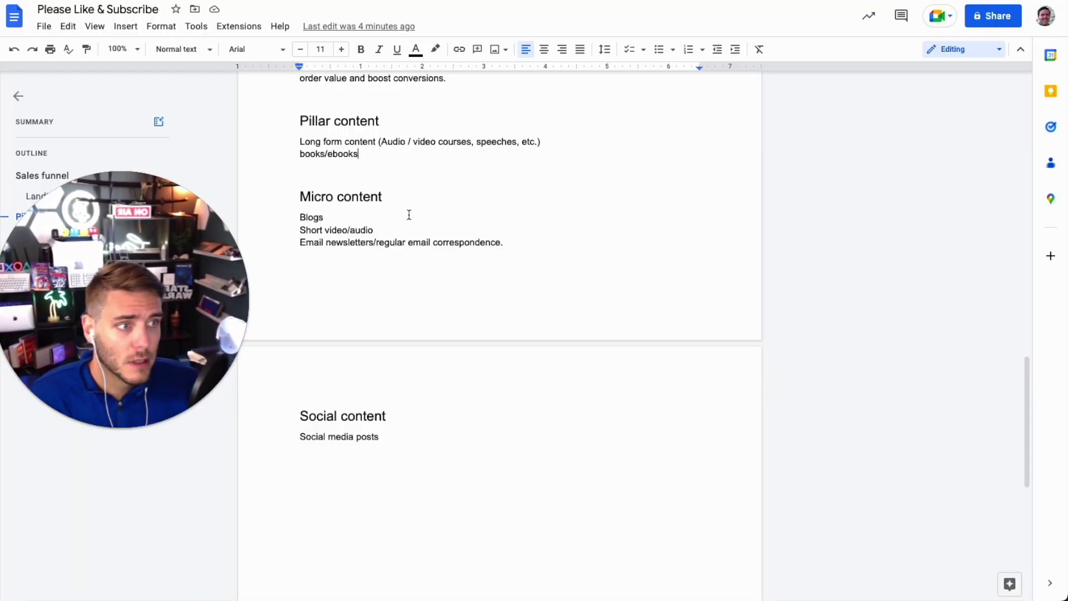
Step: Review the Micro content heading and its Blogs entry in the Google Doc
drag(384, 198, 367, 219)
click(300, 198)
click(367, 219)
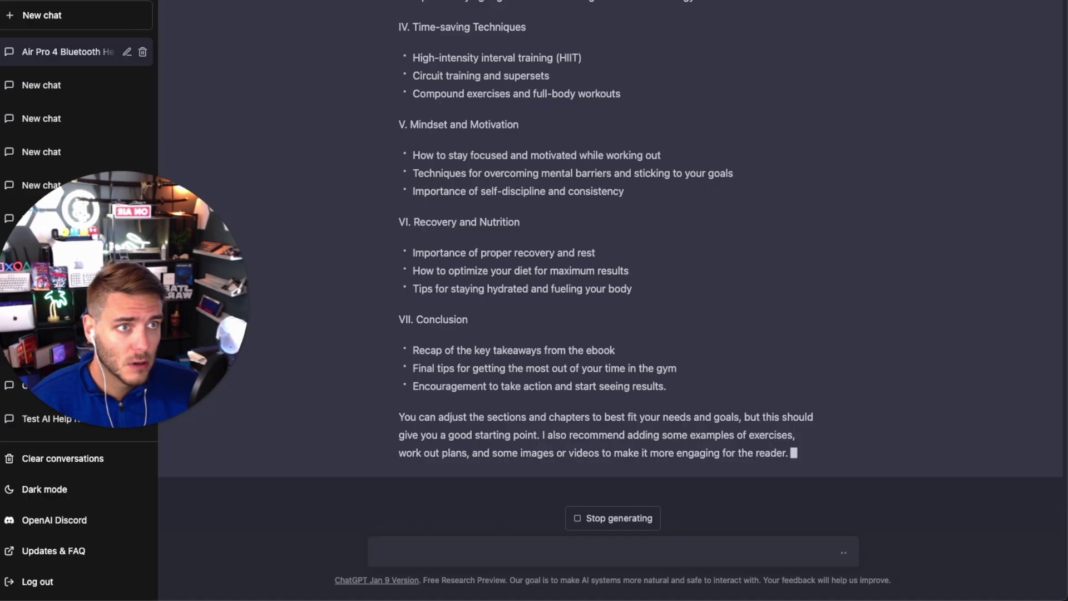
scroll(651, 412, up, 1)
scroll(652, 412, up, 5)
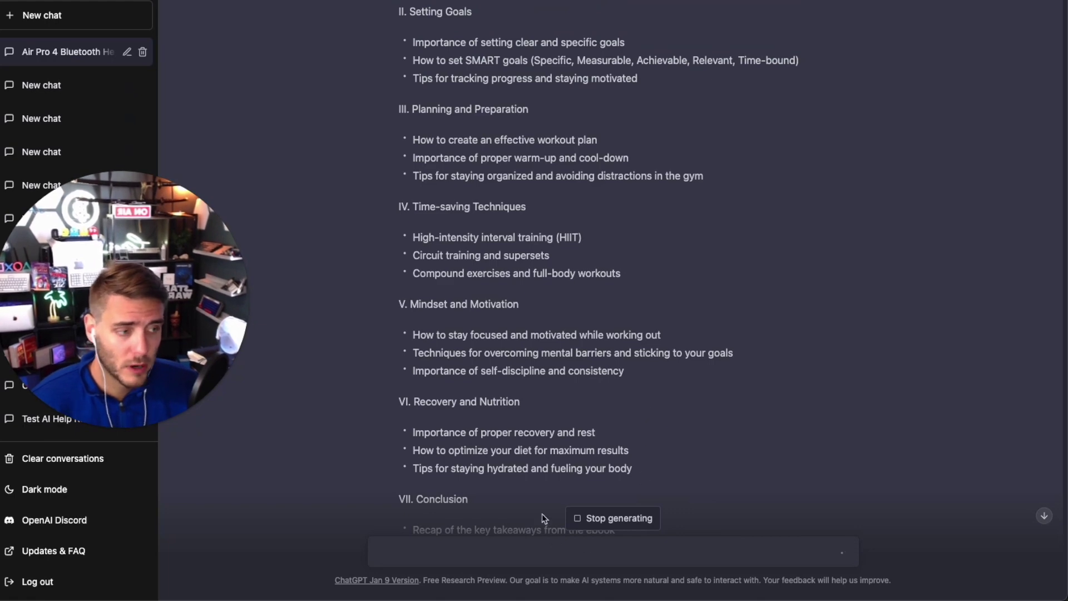
click(565, 540)
text(Can you create the )
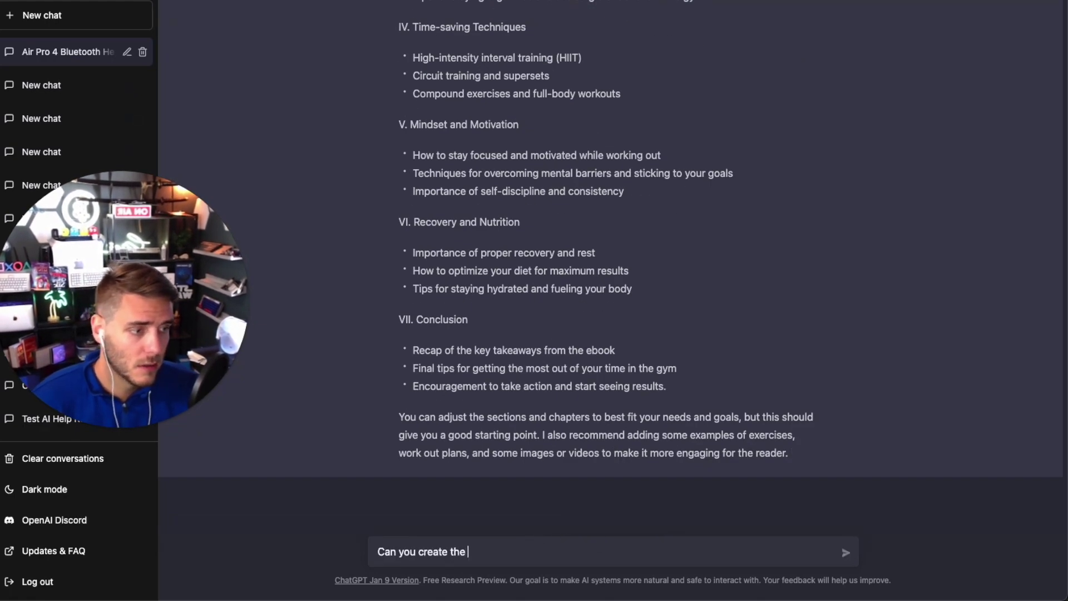
text(full ebook for this?)
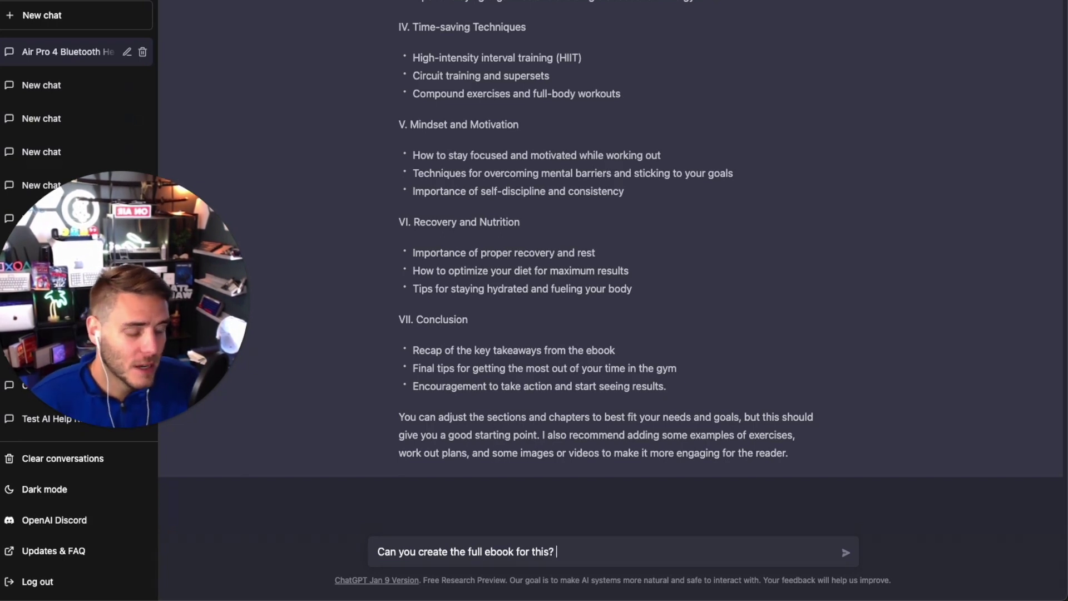
key(ctrl+a)
key(BackSpace)
Step: Copy ChatGPT's gym workout ebook outline, from Introduction to Conclusion, into the Google Doc below the books/ebooks line
scroll(451, 417, up, 5)
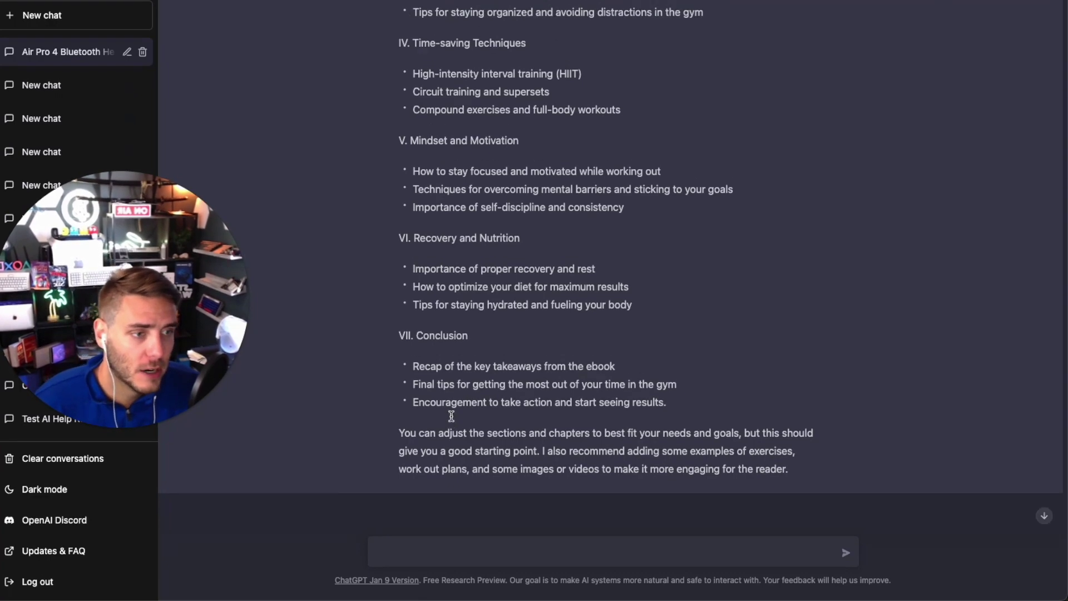
scroll(501, 412, up, 10)
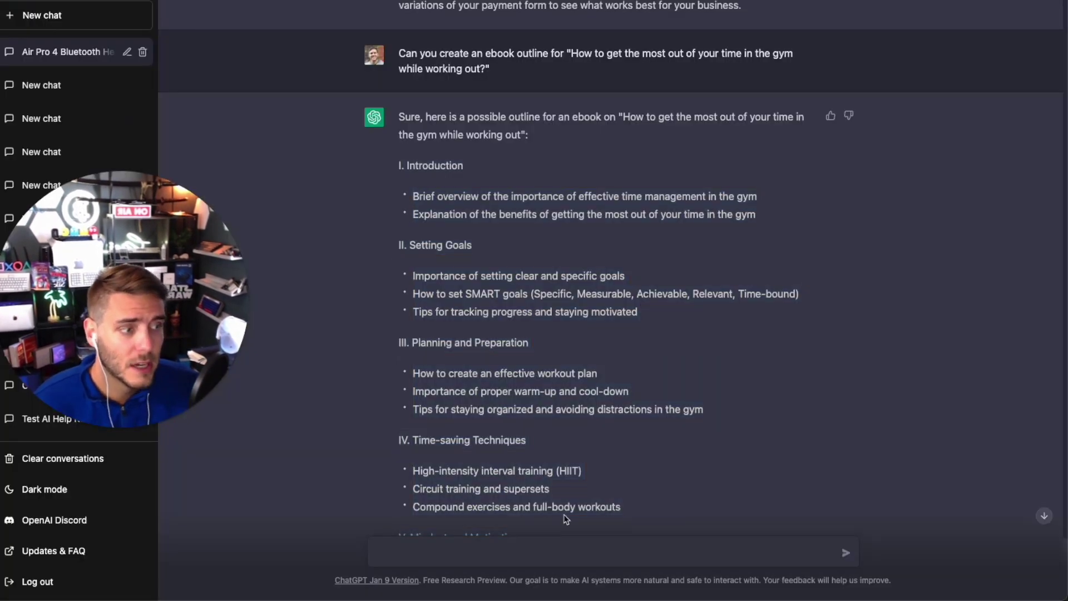
scroll(656, 360, down, 4)
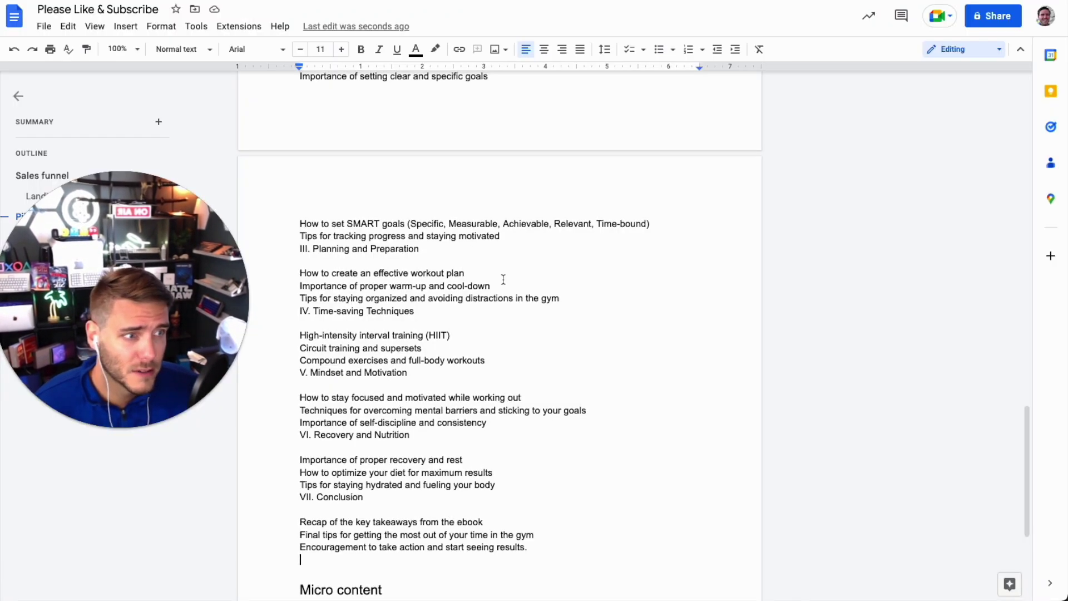
Step: Review the Pillar content entries together with the pasted ebook outline in the Google Doc
scroll(503, 280, up, 7)
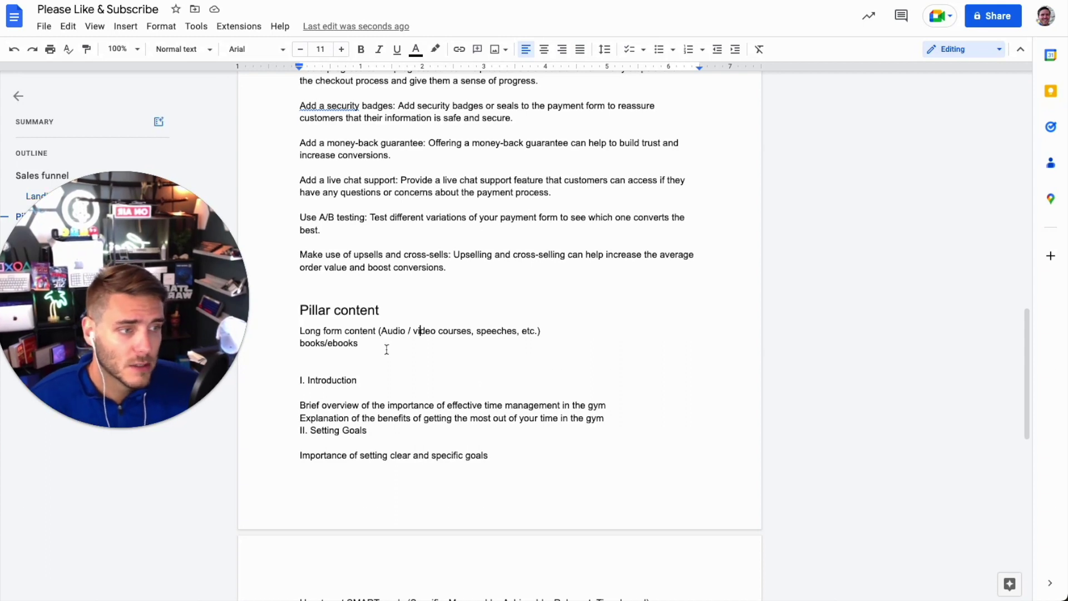
drag(386, 346, 300, 310)
click(357, 310)
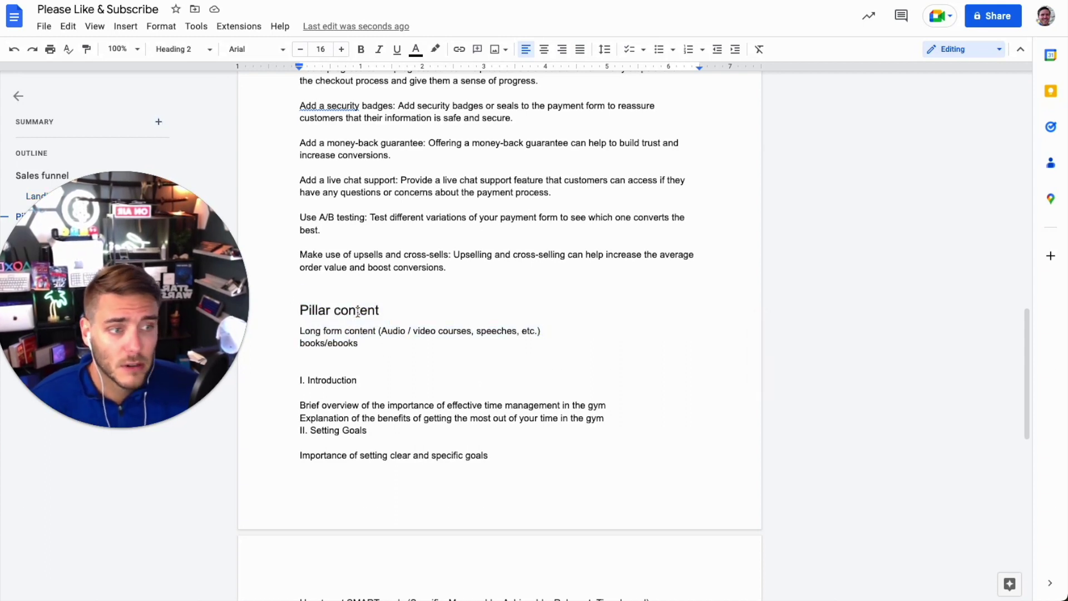
click(377, 339)
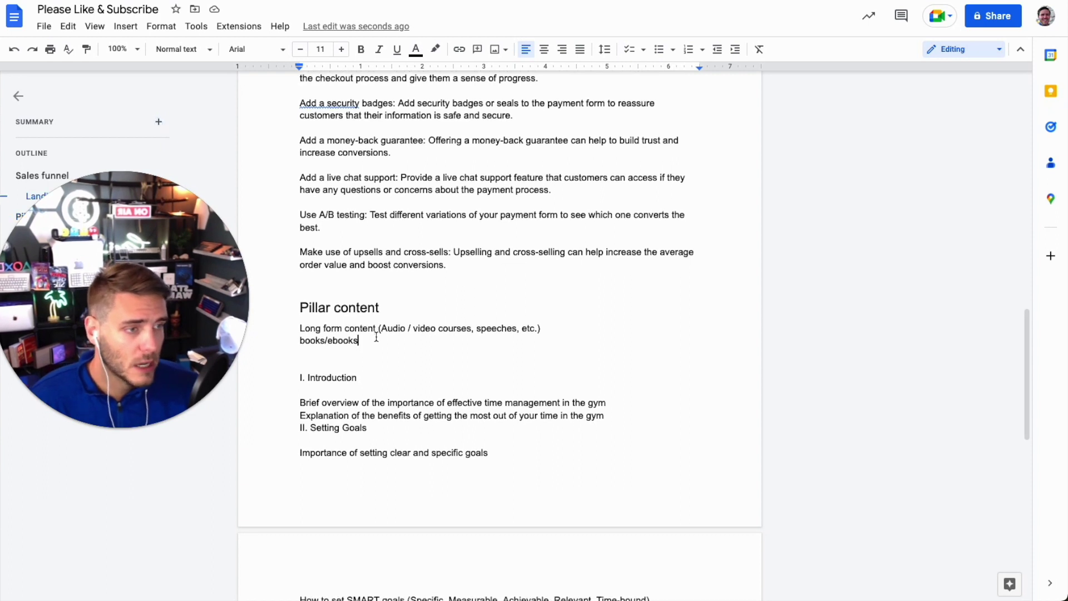
scroll(377, 338, down, 2)
drag(408, 274, 257, 226)
click(367, 241)
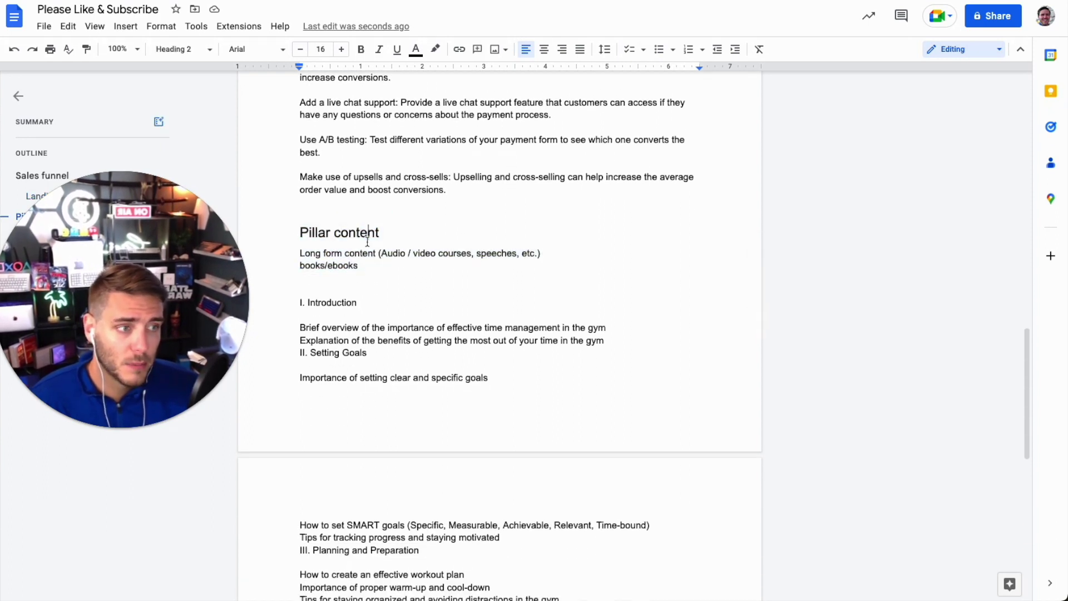
scroll(463, 250, down, 1)
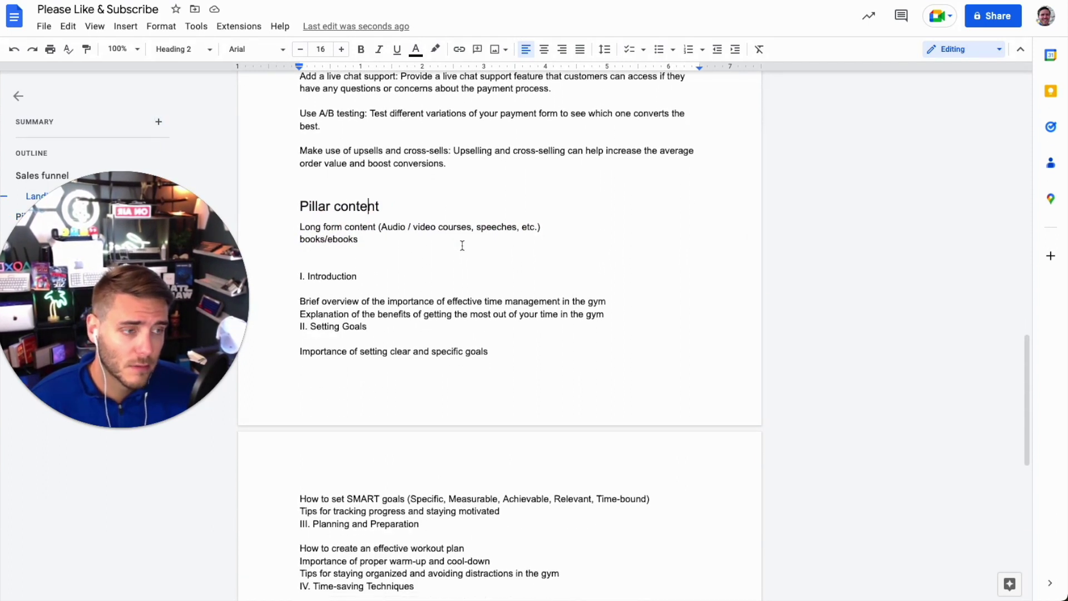
Step: Review the Micro content entries for blogs, short video/audio and email newsletters against the ebook outline above them
scroll(462, 245, down, 10)
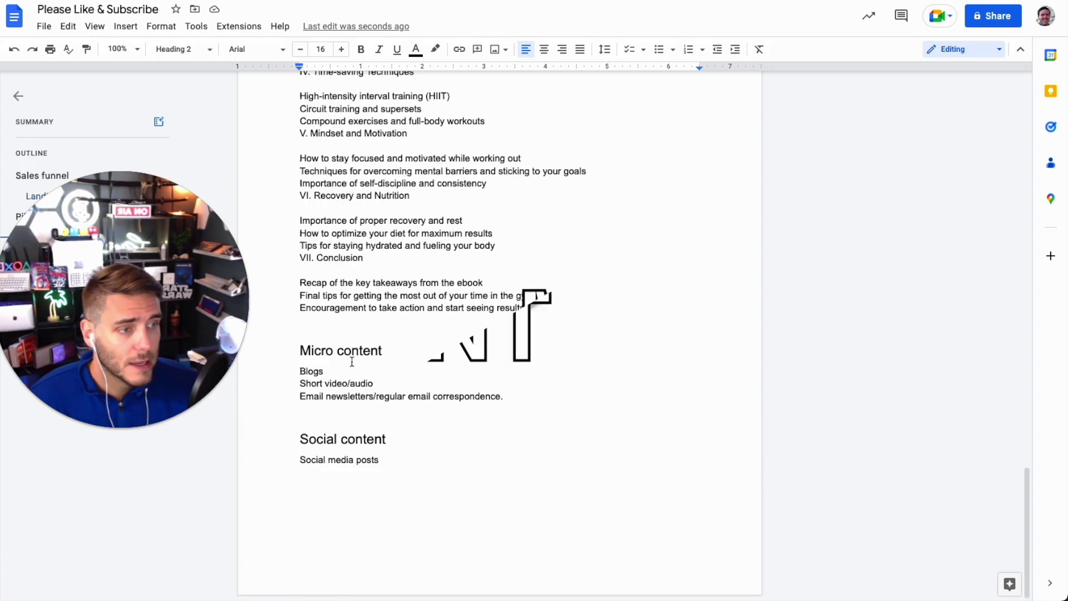
drag(305, 383, 401, 384)
click(301, 369)
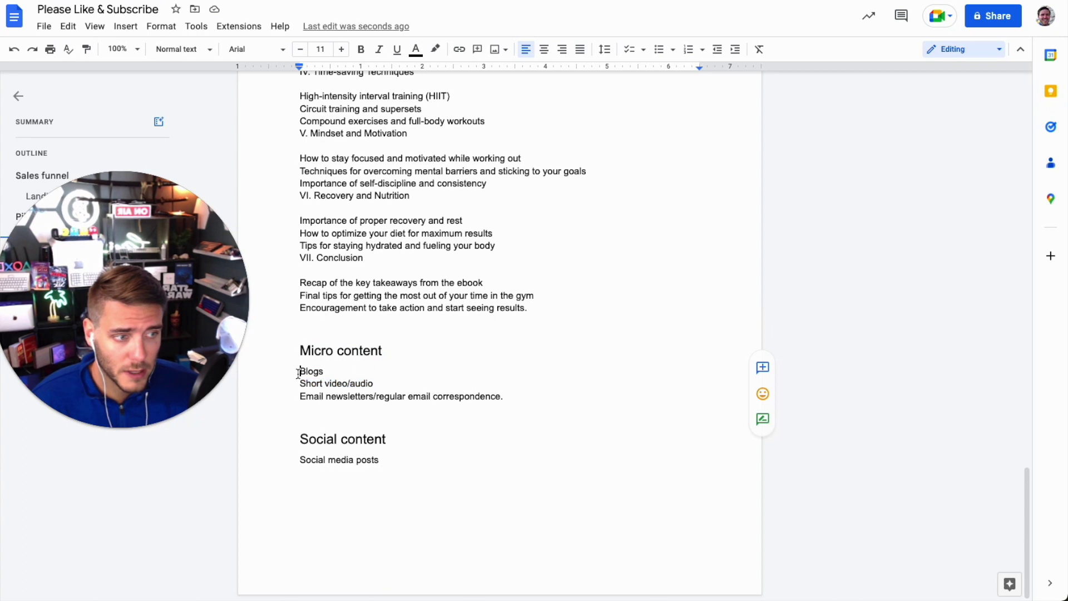
drag(332, 396, 416, 401)
click(433, 397)
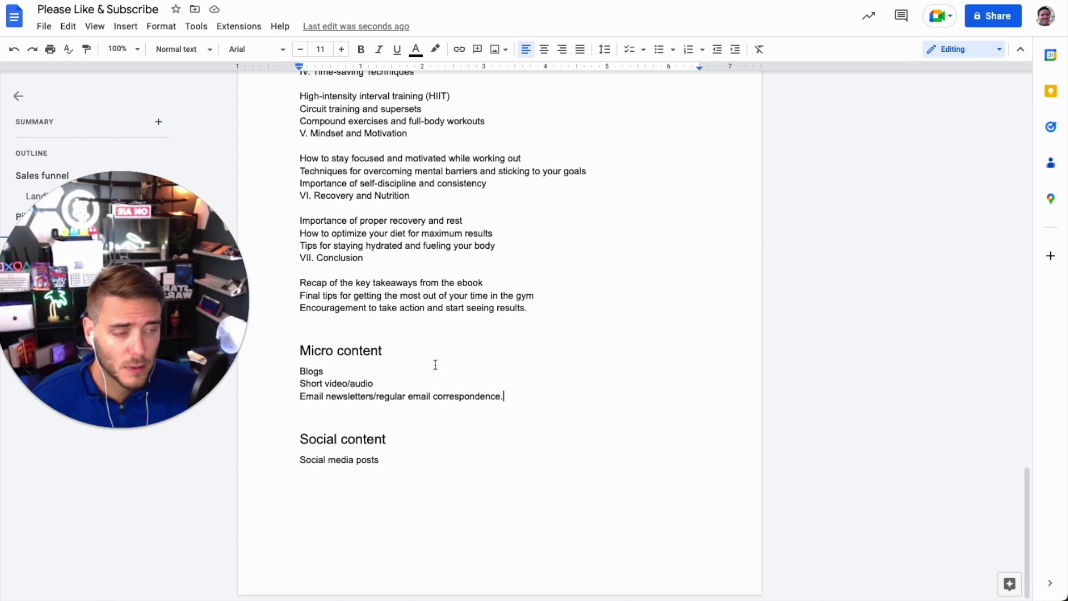
shift+click(298, 183)
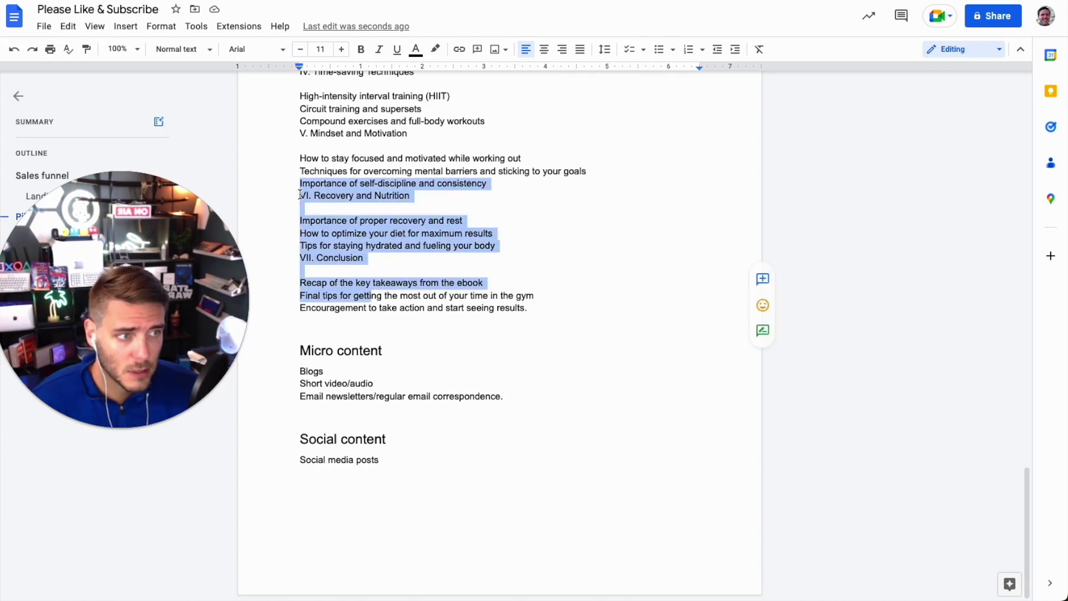
scroll(390, 278, up, 7)
scroll(395, 274, down, 6)
click(395, 274)
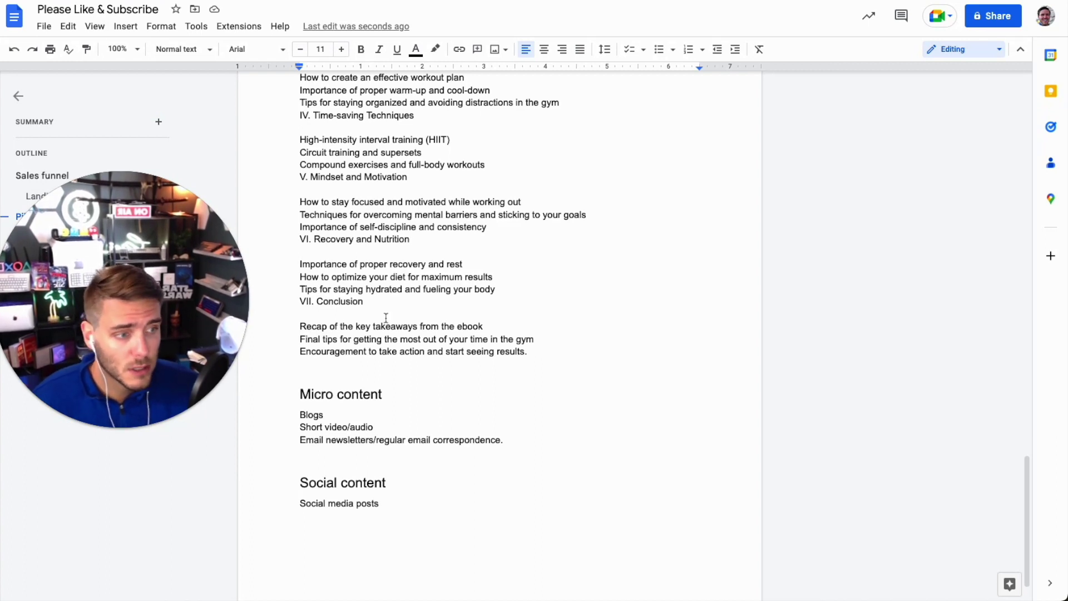
drag(384, 428, 309, 428)
click(299, 415)
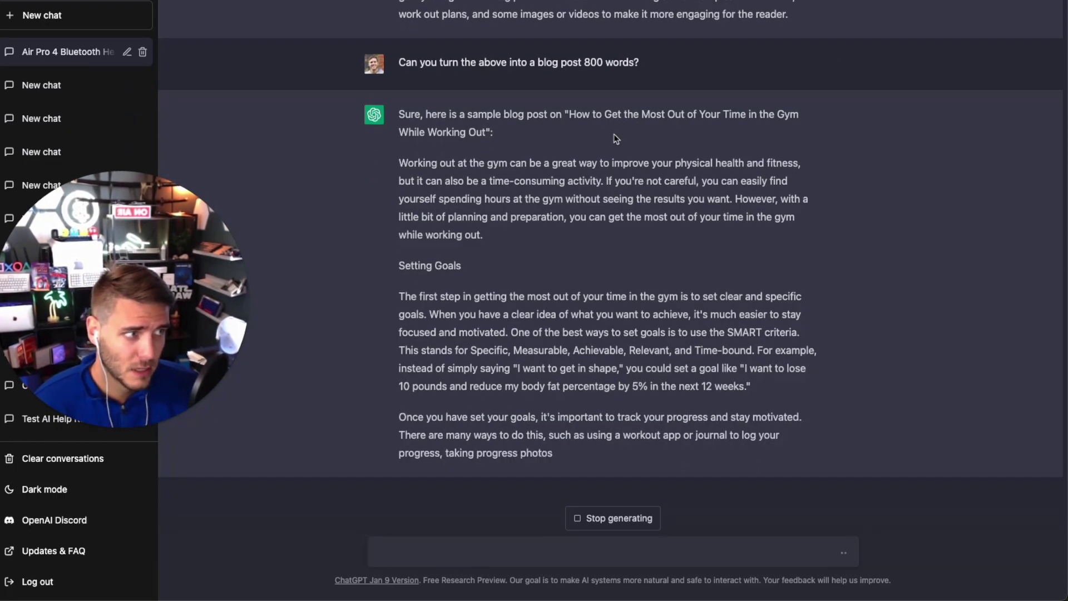
Step: Examine the title of ChatGPT's sample blog post on getting the most out of gym time
drag(582, 114, 761, 118)
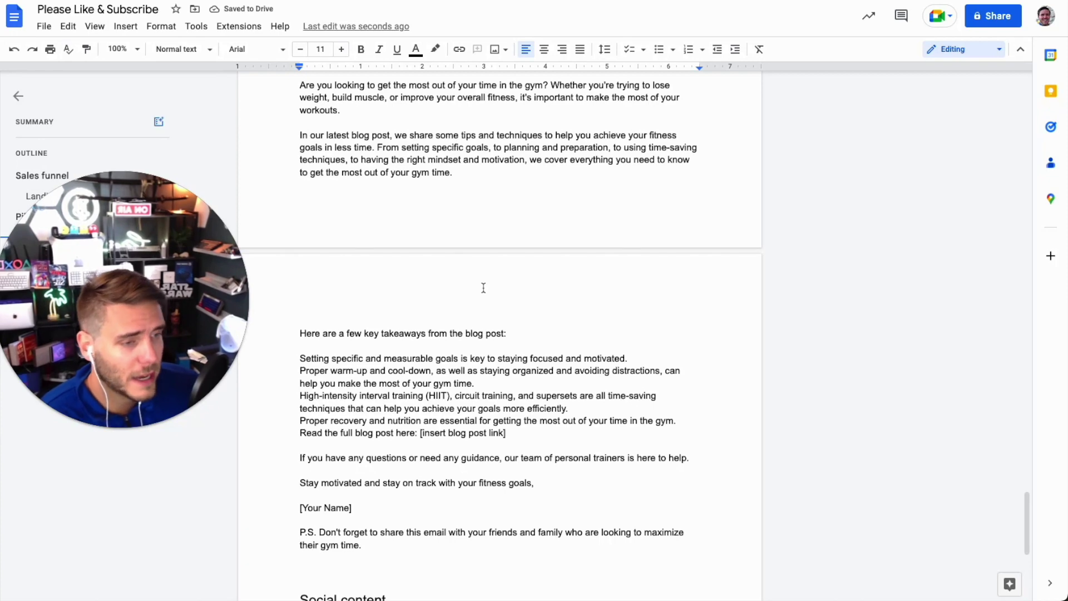
Step: Review the pasted email newsletter text and the Social content section that follows it in the Google Doc
scroll(480, 279, down, 1)
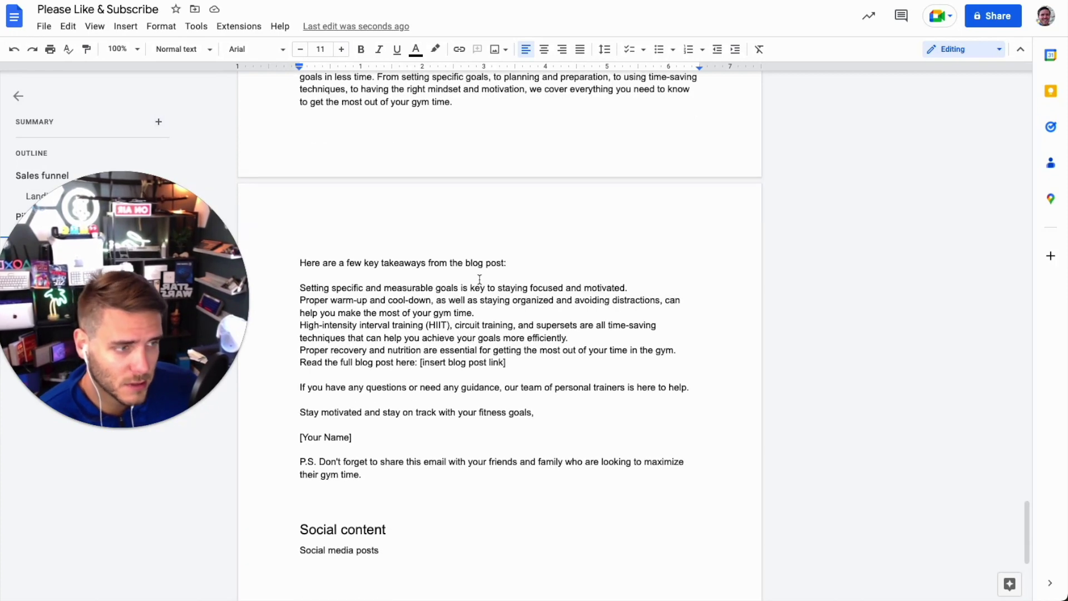
scroll(446, 295, down, 4)
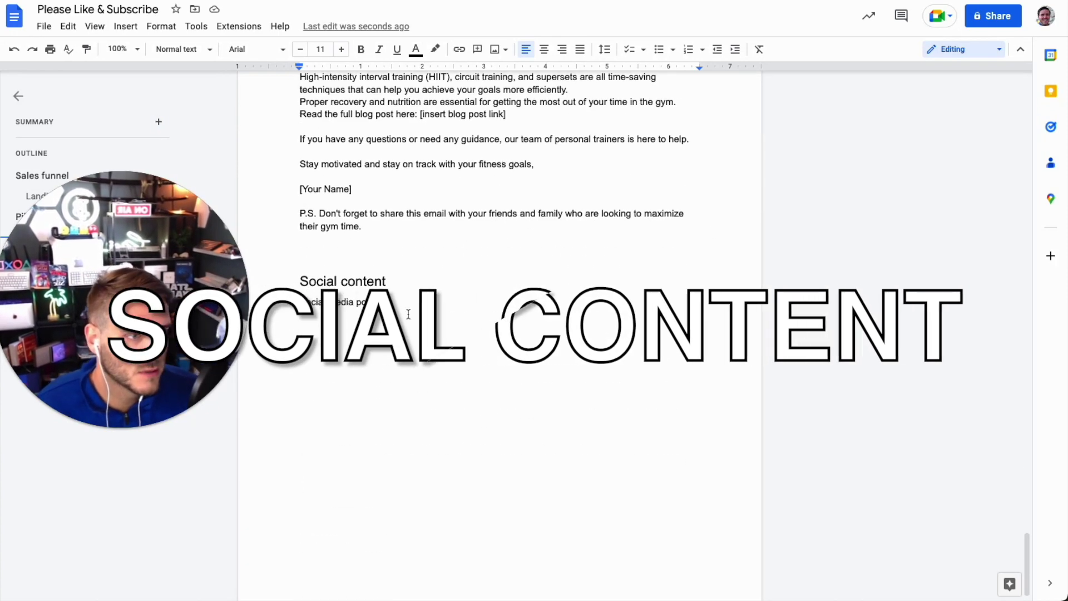
scroll(408, 314, up, 10)
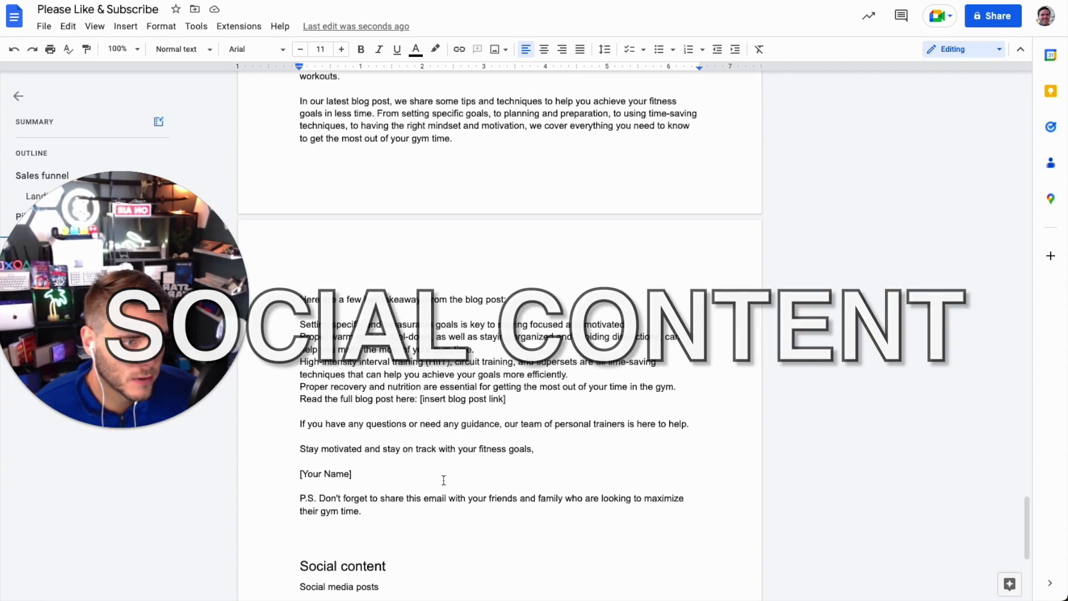
scroll(437, 468, up, 8)
scroll(435, 464, down, 8)
scroll(434, 461, down, 7)
scroll(434, 461, up, 5)
scroll(435, 461, down, 1)
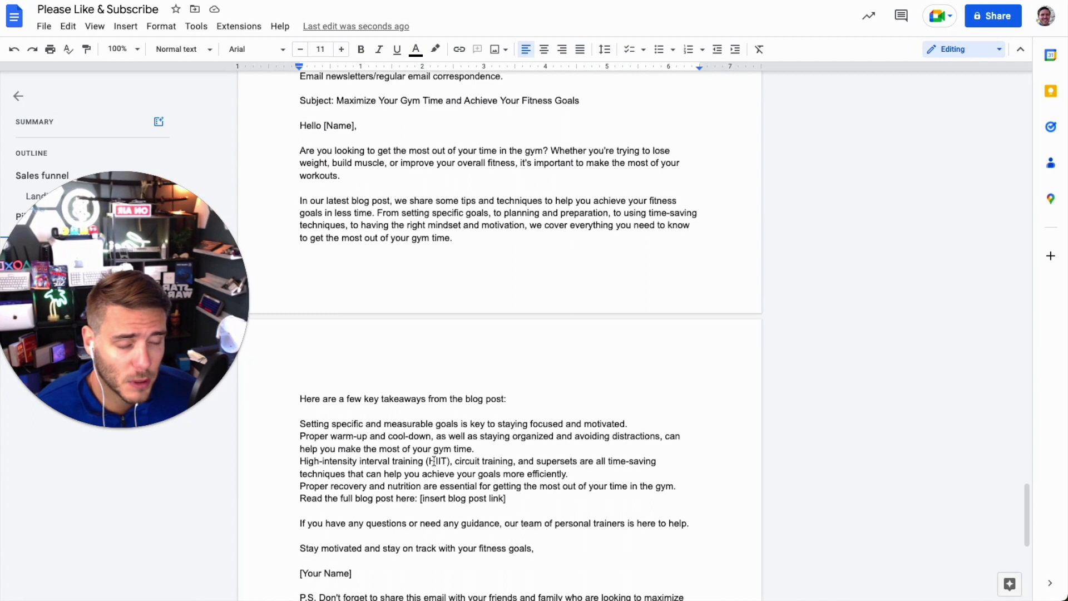
scroll(434, 461, down, 2)
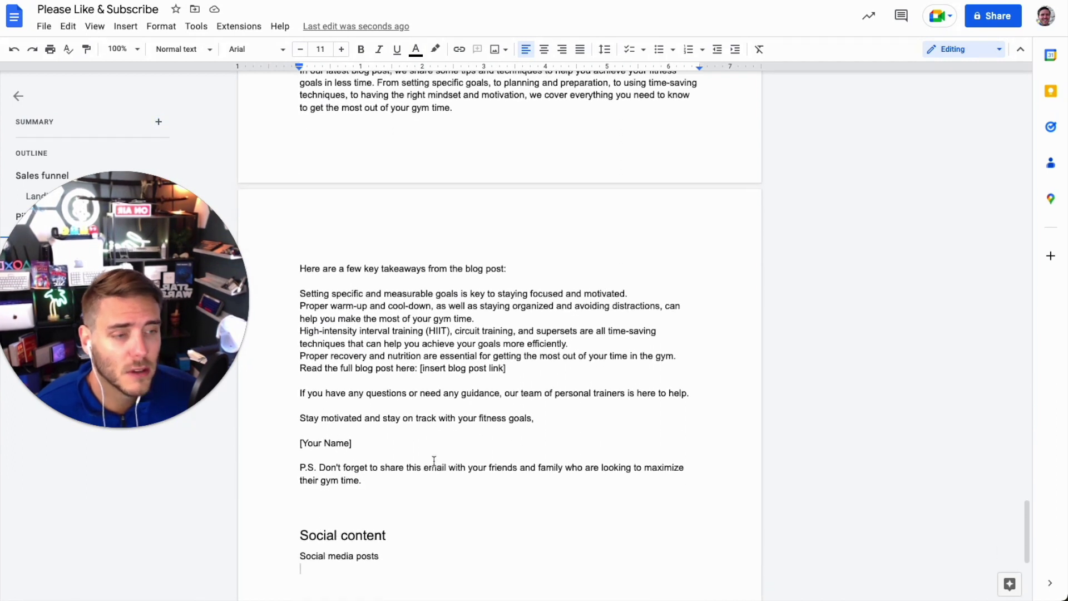
Step: Switch to ChatGPT and ask it to create 6 social media posts based on this copy
key(Return)
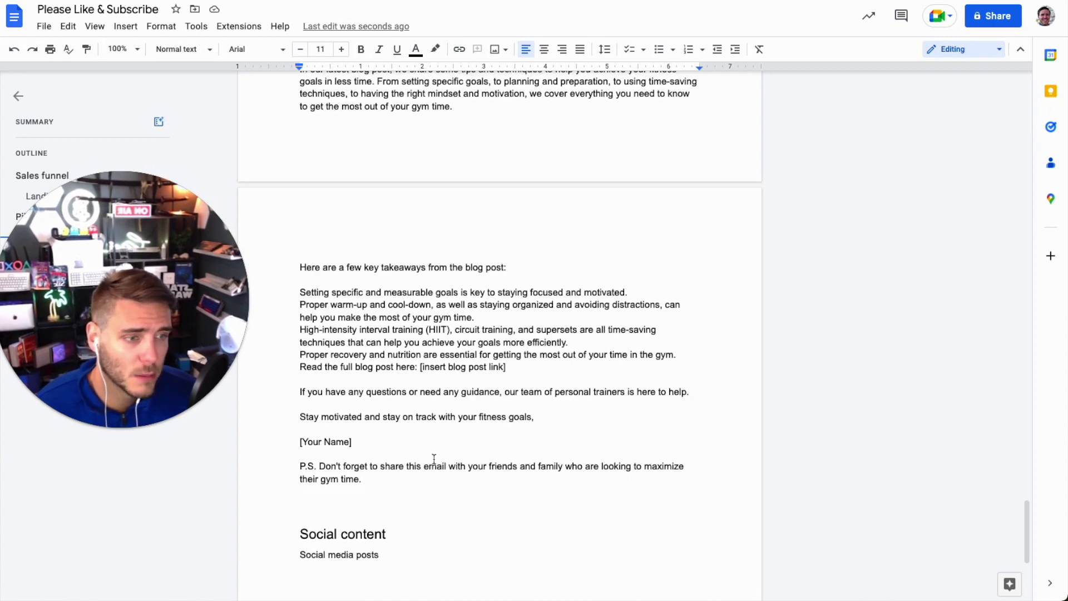
scroll(445, 440, down, 1)
scroll(468, 377, down, 2)
double_click(406, 431)
scroll(394, 408, down, 3)
click(428, 310)
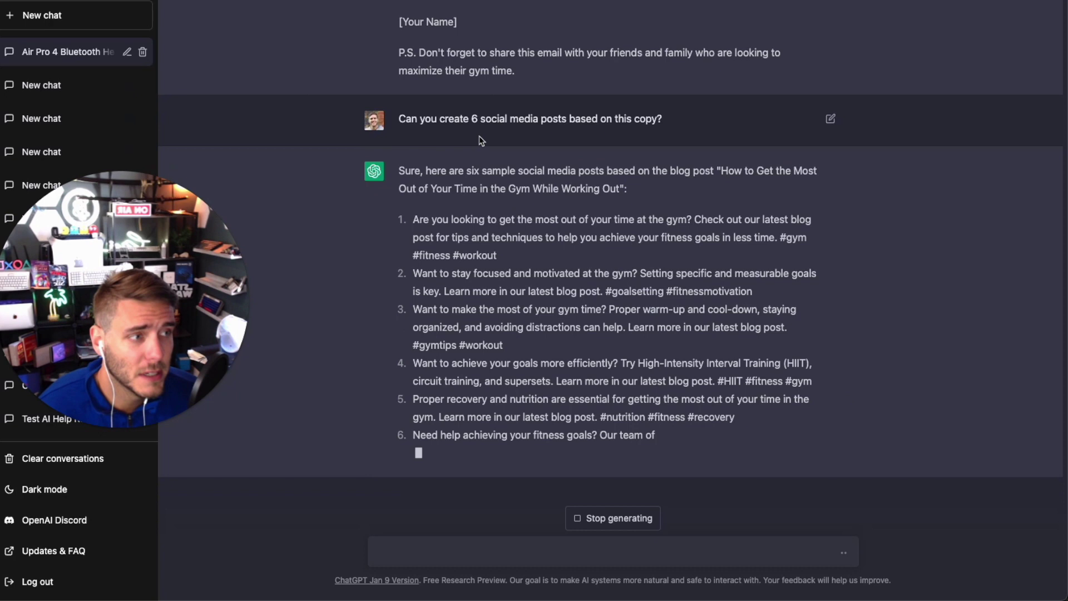
drag(472, 119, 576, 123)
click(578, 120)
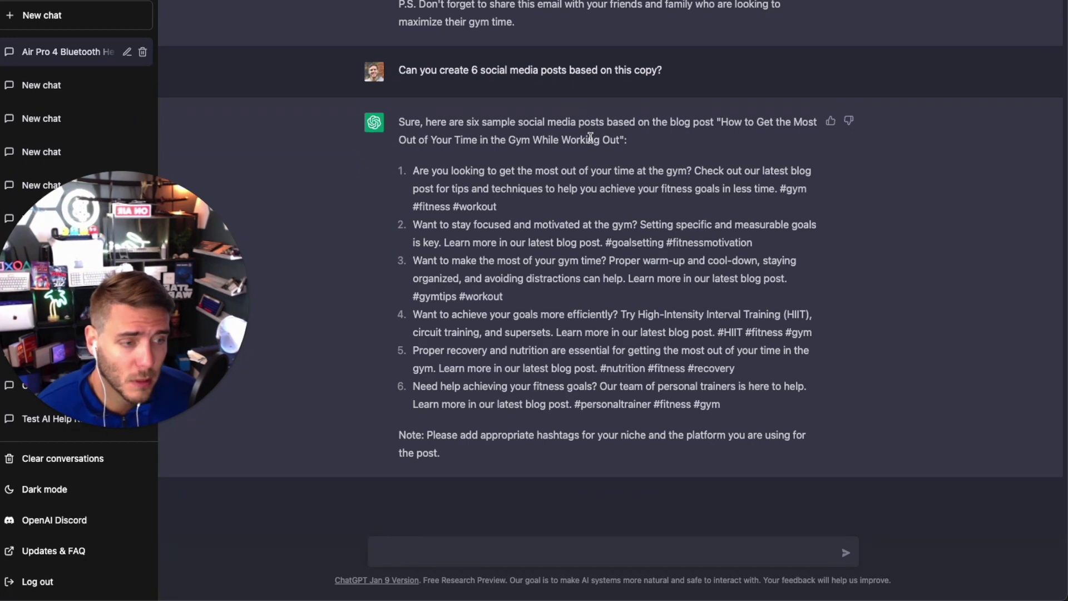
Step: Copy ChatGPT's six social media posts, without the closing note, into the Google Doc below the social media posts line
drag(767, 410, 405, 179)
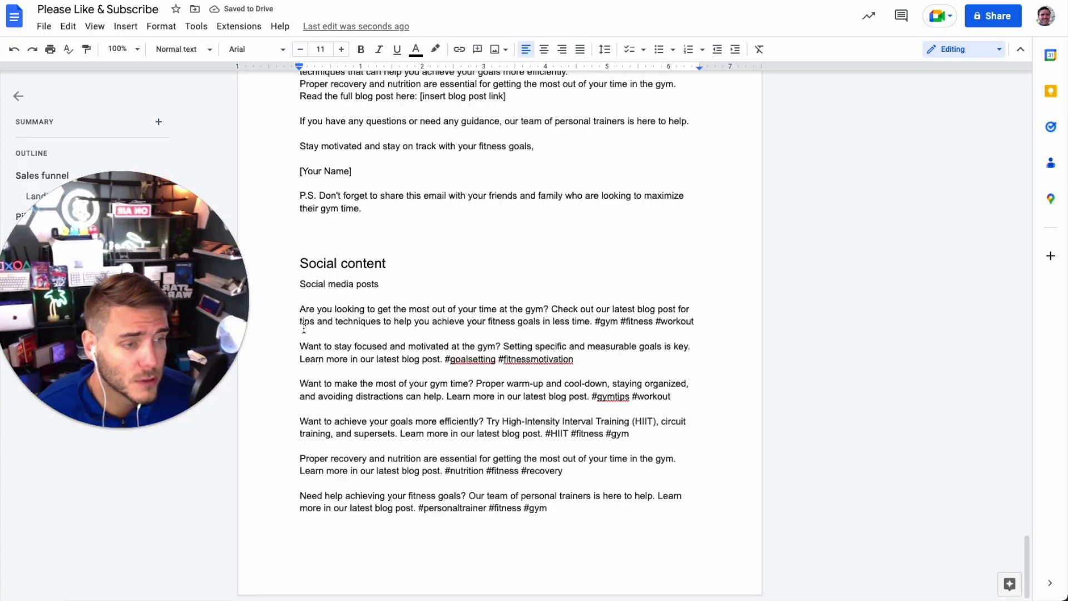
drag(593, 527, 298, 308)
click(298, 309)
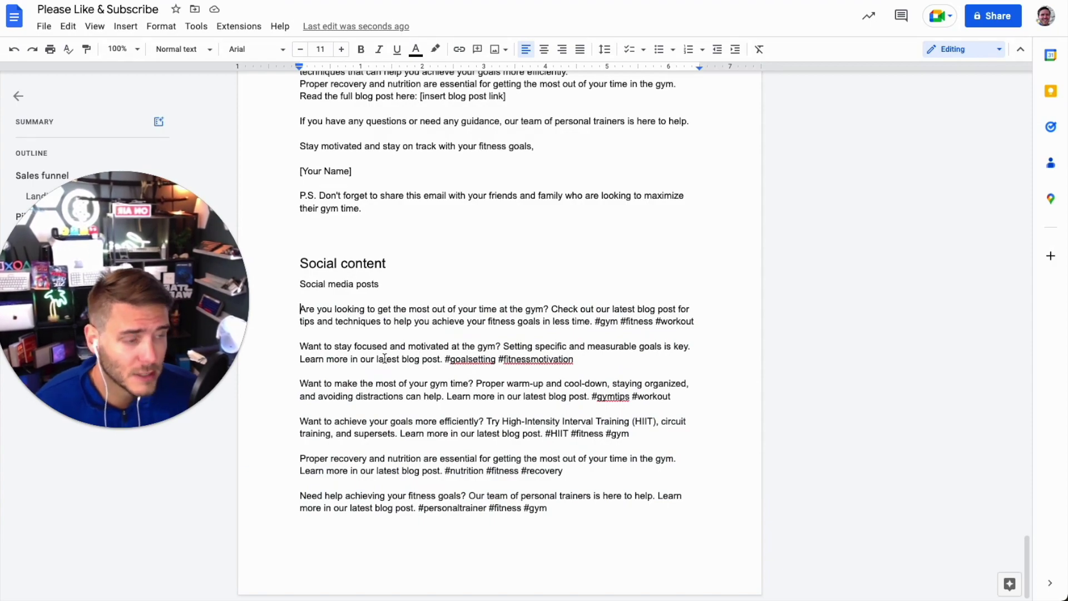
Step: Review the Sales funnel section from the start of the document: landing page copy, conversion form/sign up form and payment form
scroll(385, 358, up, 20)
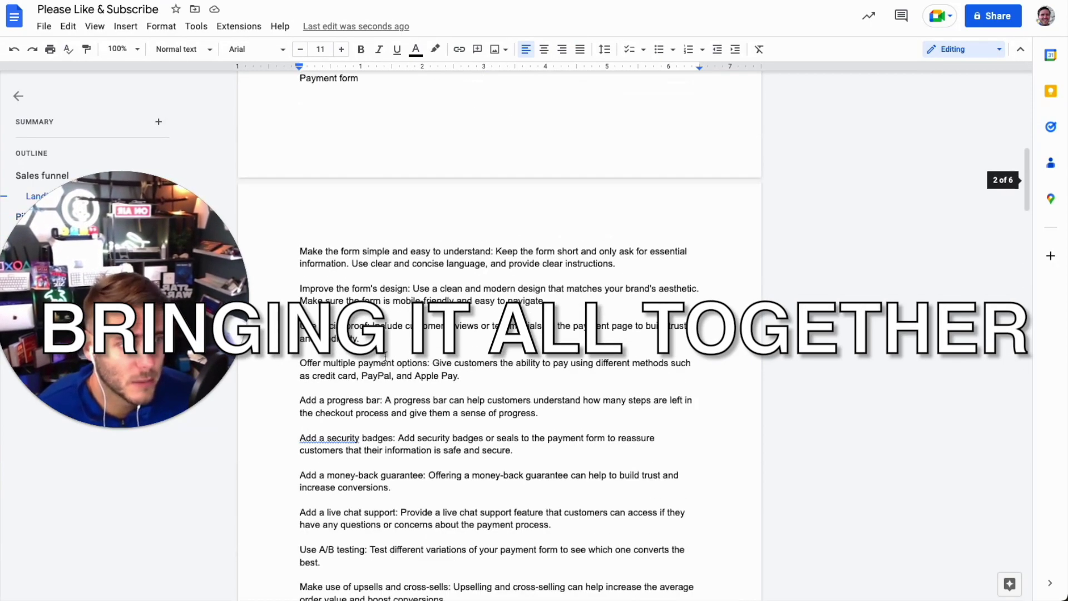
scroll(385, 358, up, 15)
click(375, 243)
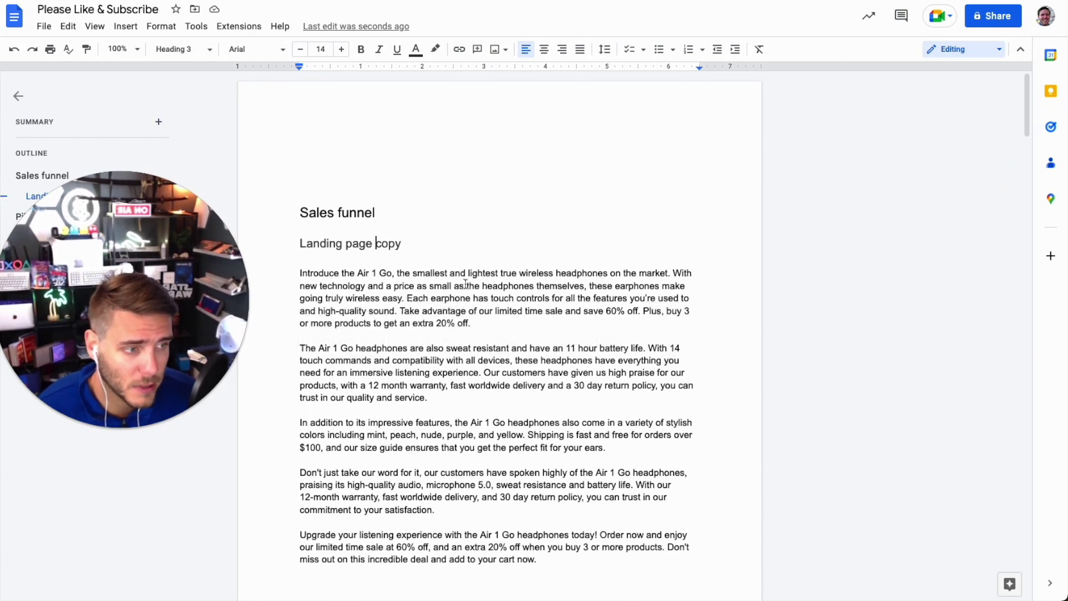
scroll(466, 284, down, 4)
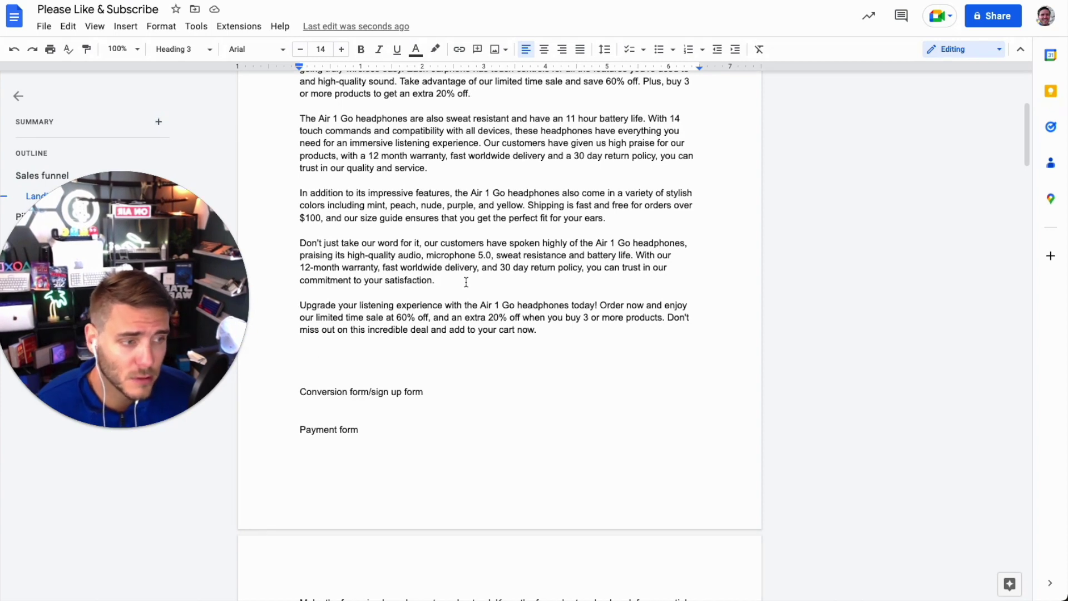
scroll(466, 282, down, 4)
click(375, 210)
click(305, 181)
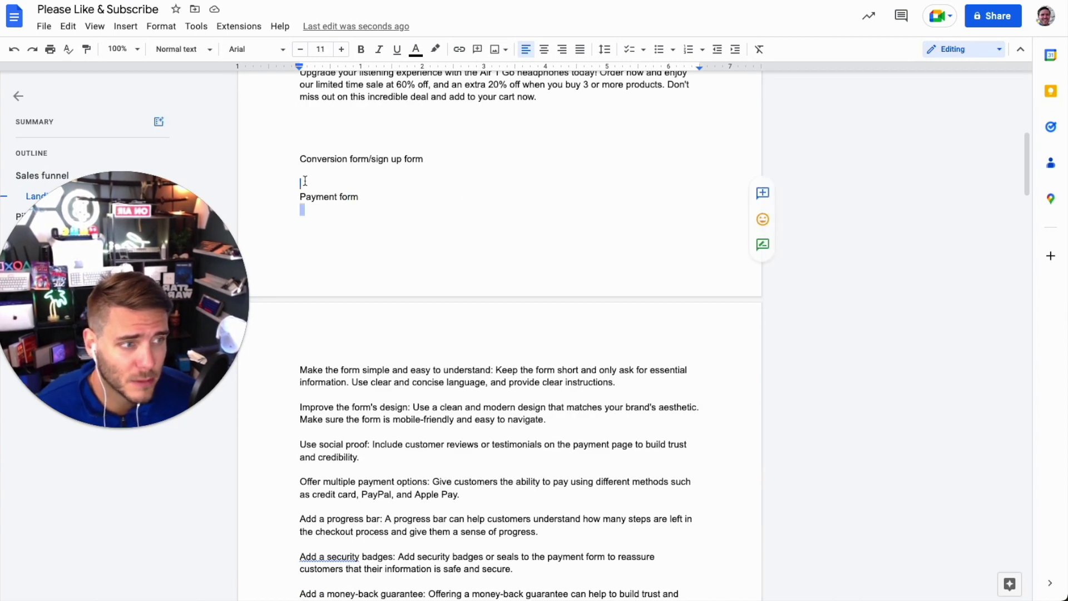
key(Return)
Step: Review the Pillar content, Micro content and Social content sections through to the end of the document
scroll(360, 212, down, 4)
scroll(368, 213, down, 6)
click(379, 241)
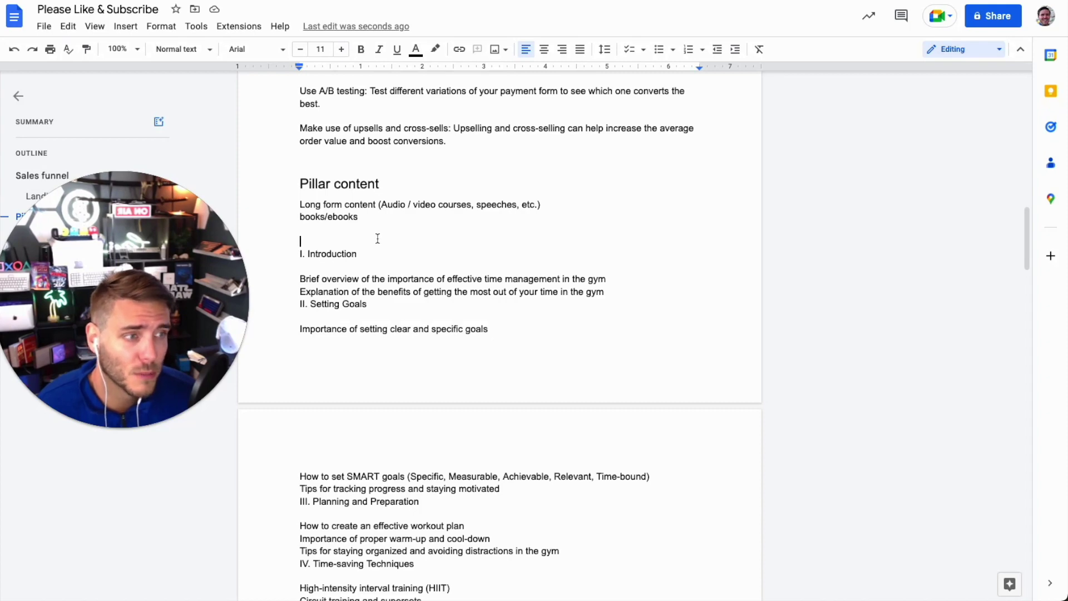
triple_click(394, 184)
triple_click(460, 240)
scroll(463, 238, down, 13)
click(439, 253)
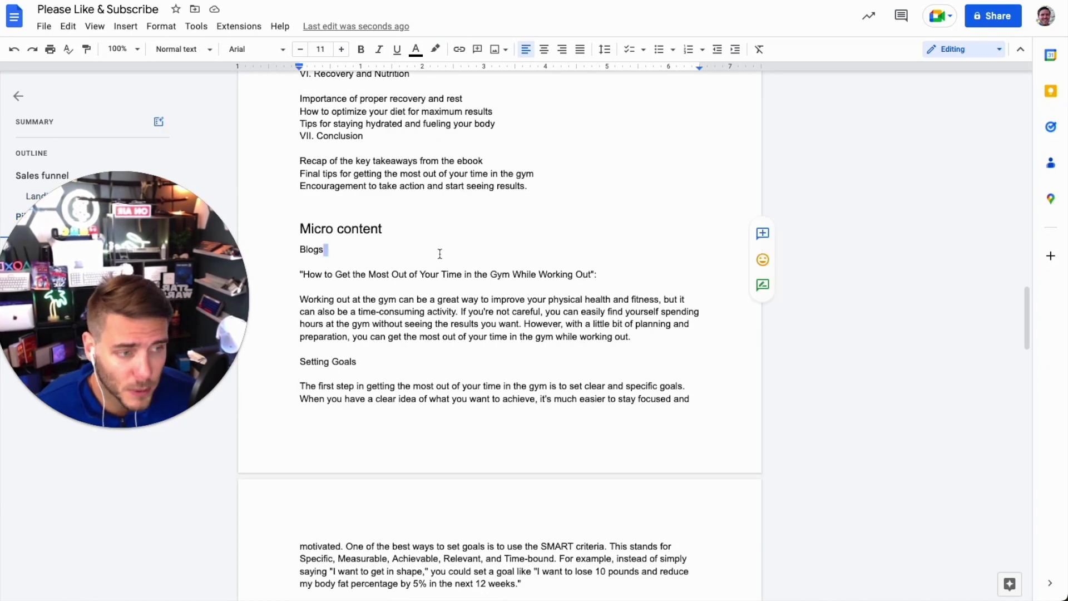
click(440, 253)
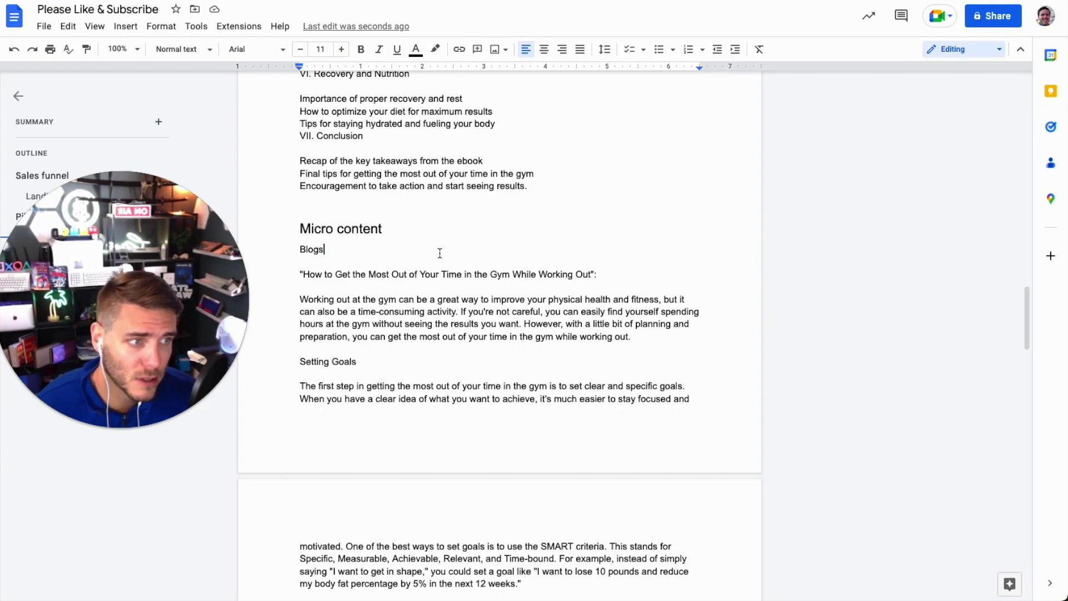
scroll(440, 253, down, 20)
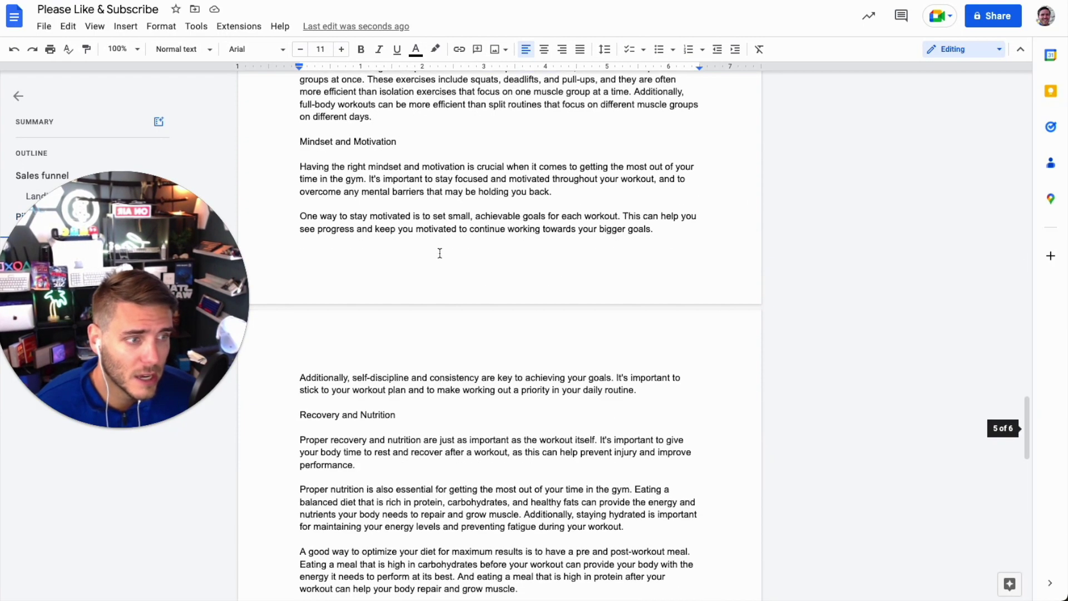
scroll(440, 253, down, 4)
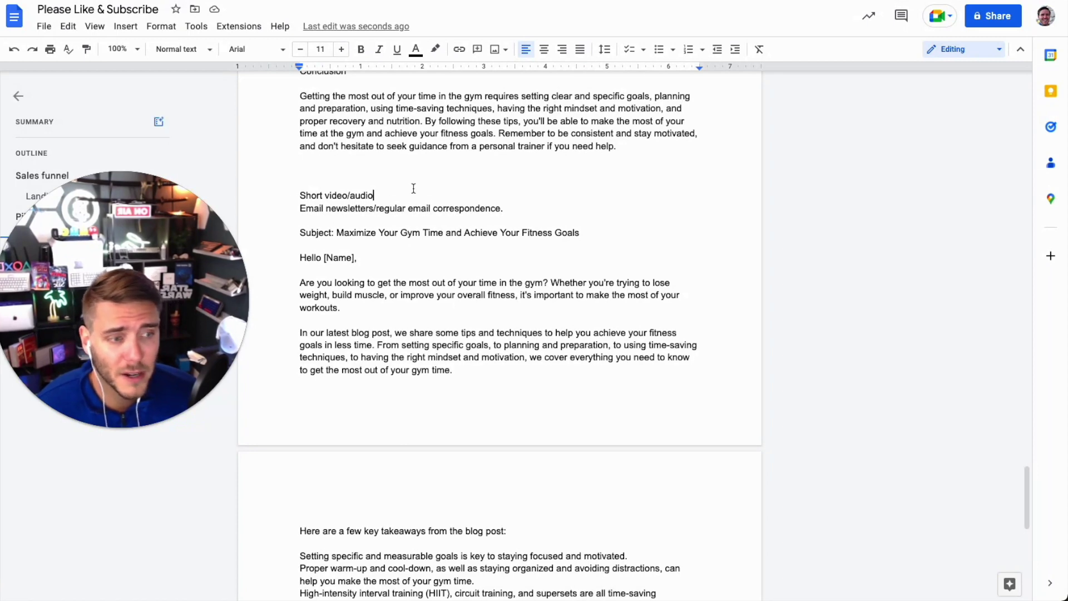
scroll(414, 189, down, 8)
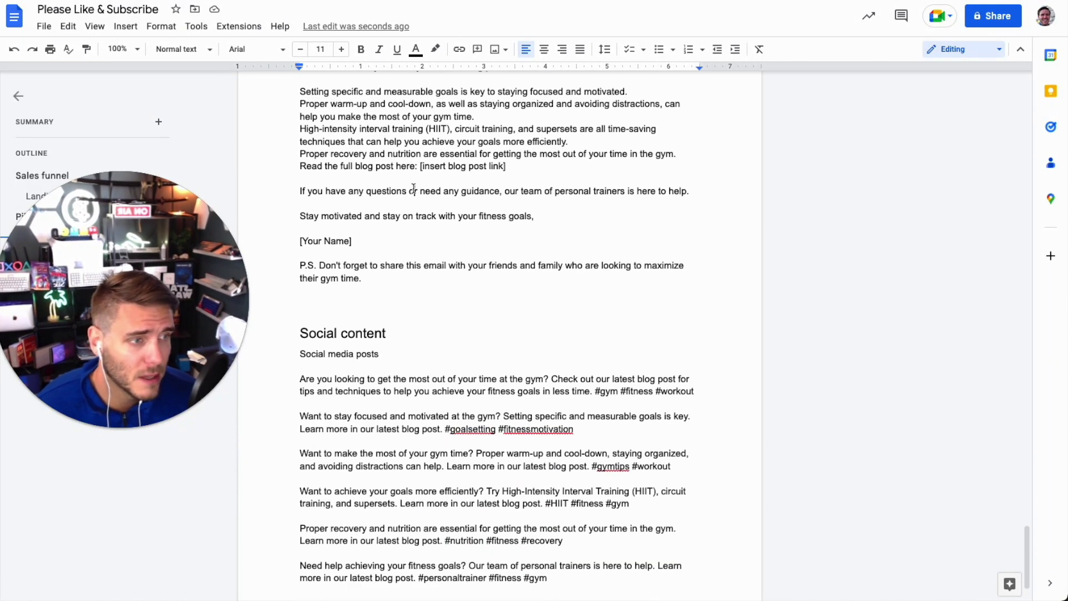
scroll(413, 189, down, 1)
click(419, 251)
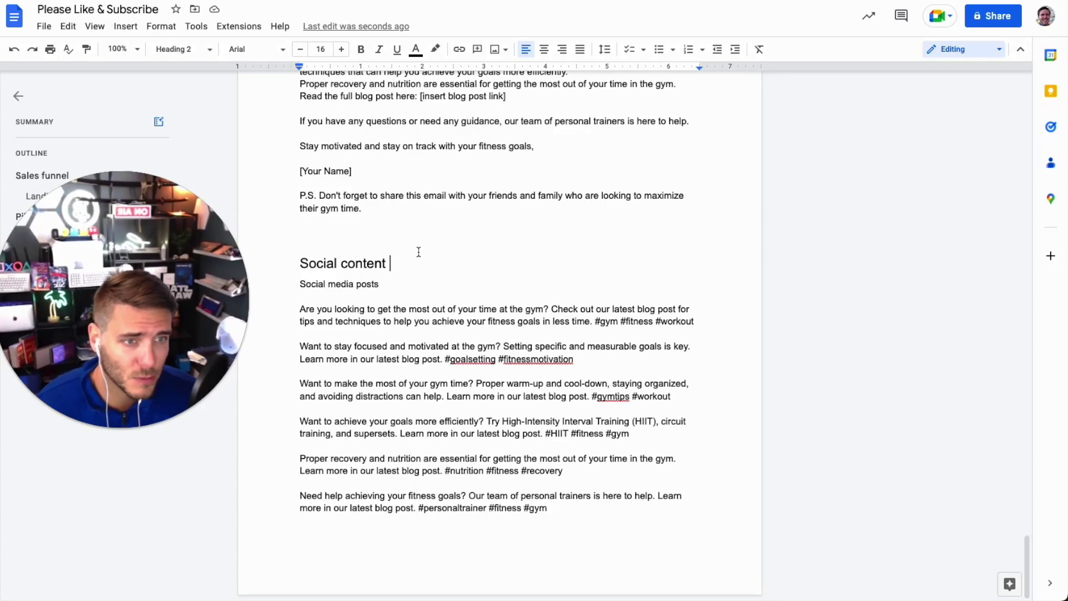